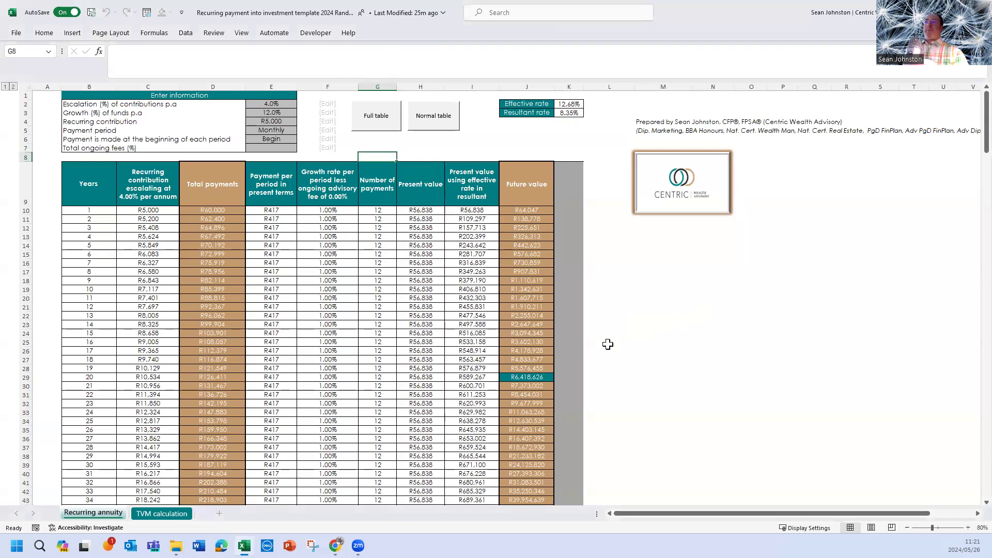
- Set the annual growth of funds to 10% and check the resulting future value on the TVM calculation sheet
{"action": "left_click", "coordinate": [283, 112]}
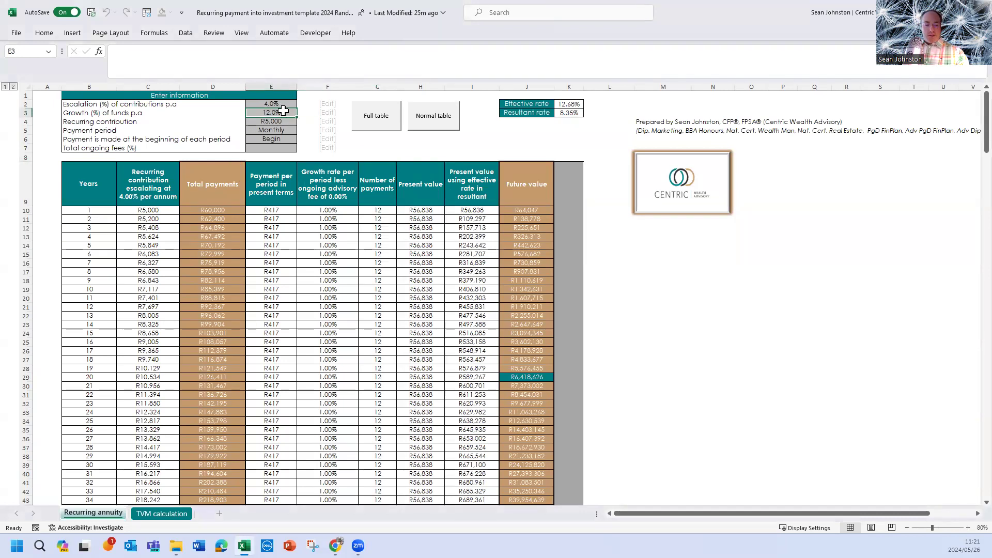
{"action": "type", "text": "10"}
{"action": "left_click", "coordinate": [345, 209]}
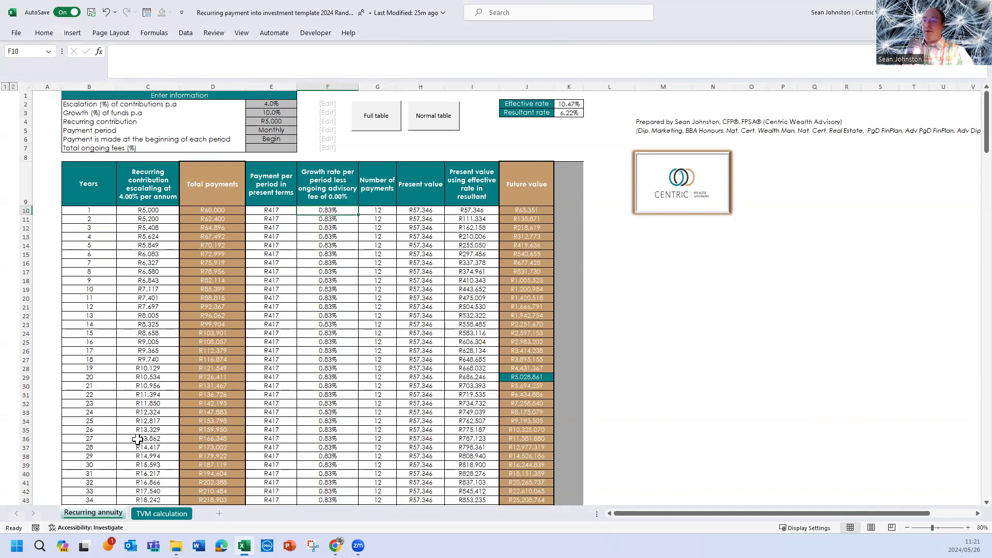
{"action": "left_click", "coordinate": [162, 513]}
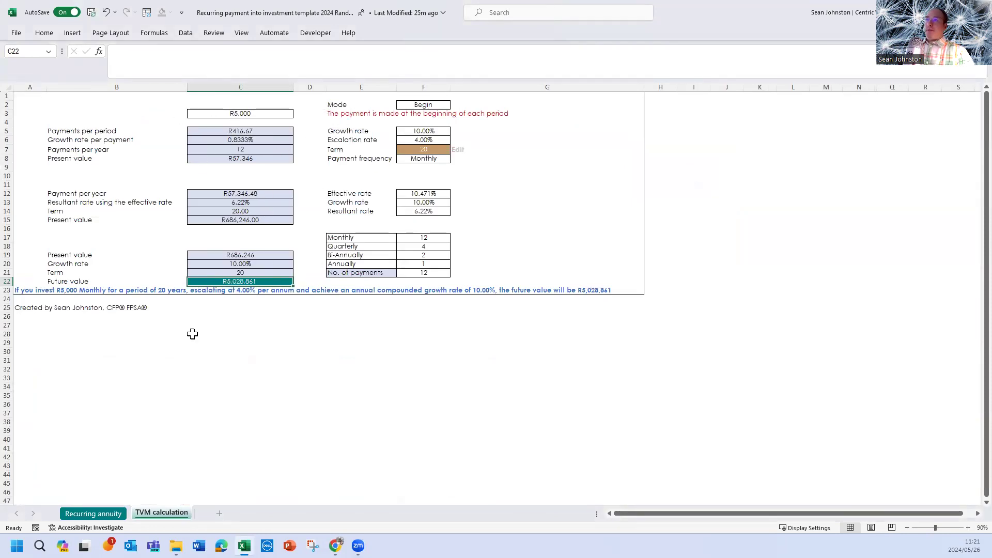
{"action": "left_click", "coordinate": [93, 514]}
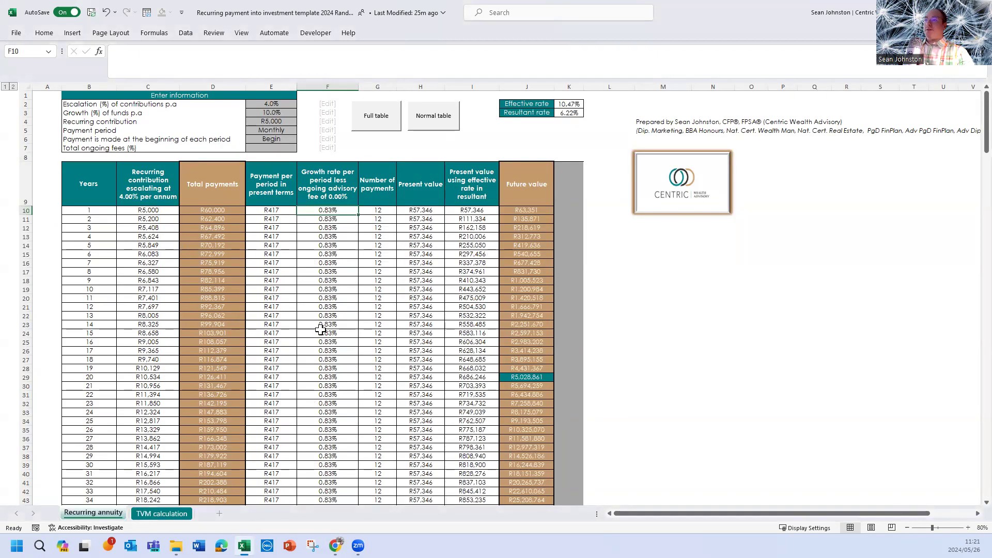
{"action": "scroll", "coordinate": [320, 331], "scroll_direction": "down", "scroll_amount": 1}
{"action": "scroll", "coordinate": [321, 329], "scroll_direction": "up", "scroll_amount": 1}
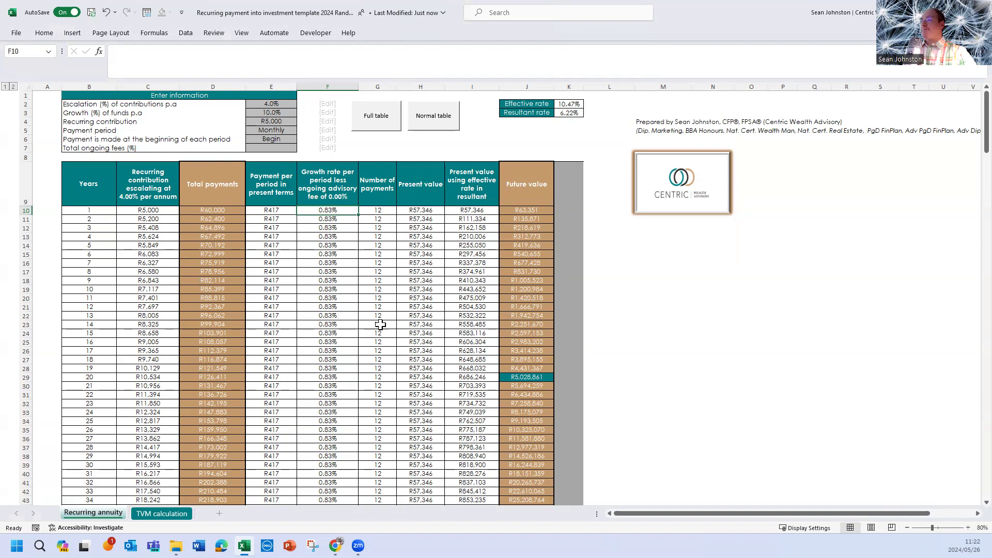
- Set the term on the TVM calculation sheet to 12 years and return to the Recurring annuity sheet
{"action": "left_click", "coordinate": [162, 513]}
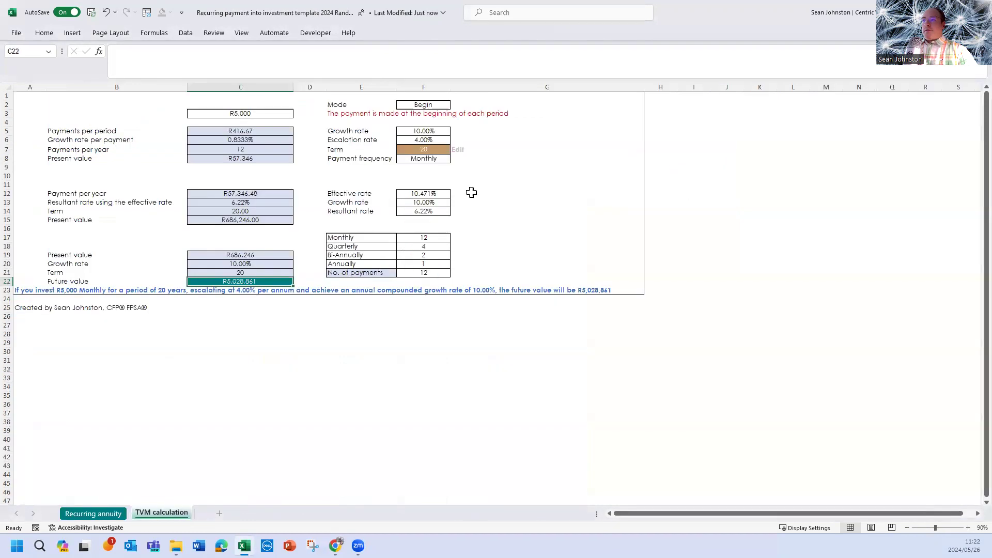
{"action": "left_click", "coordinate": [439, 149]}
{"action": "type", "text": "12"}
{"action": "left_click", "coordinate": [427, 185]}
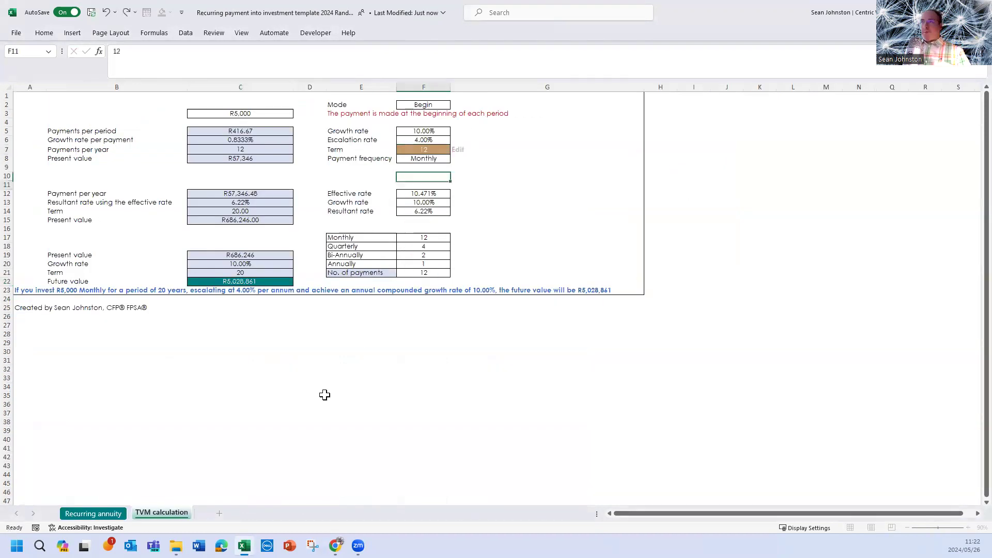
{"action": "left_click", "coordinate": [115, 512]}
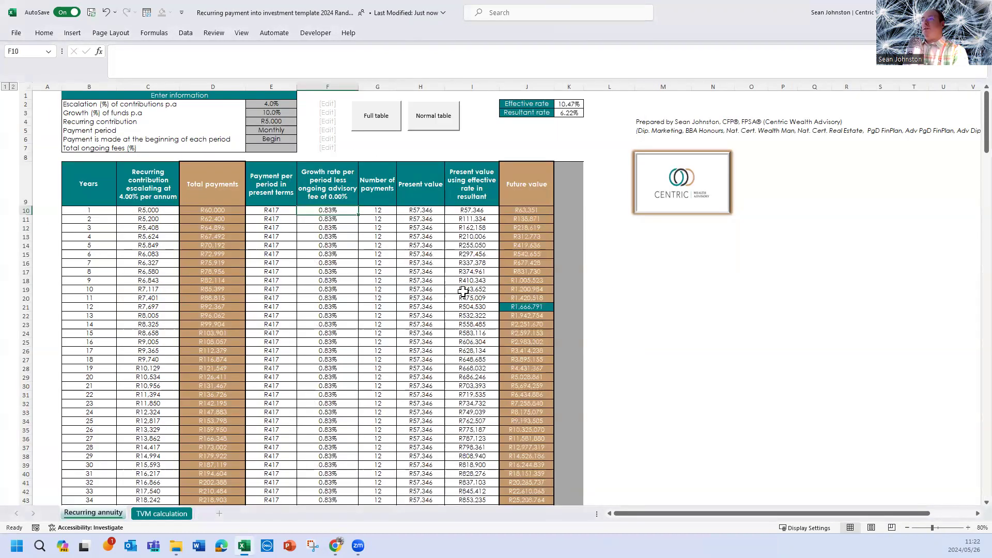
- Clear the contribution escalation and fund growth percentages in the input block
{"action": "left_click", "coordinate": [270, 104]}
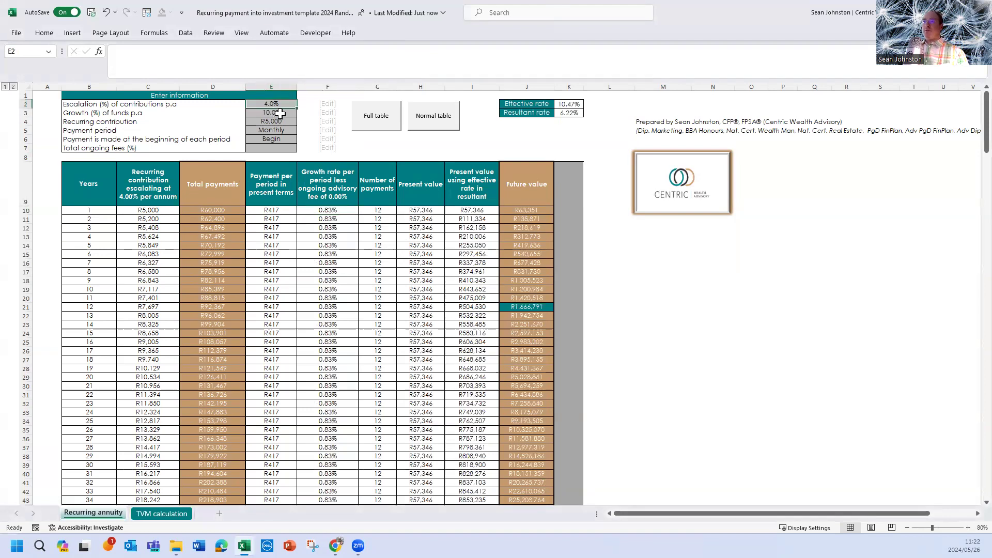
{"action": "key", "text": "Delete"}
{"action": "left_click", "coordinate": [273, 113]}
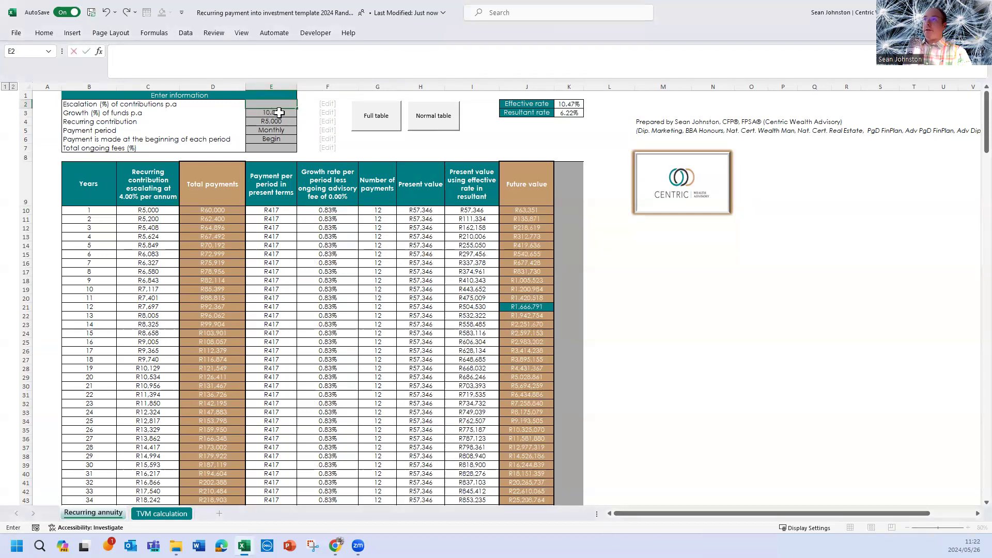
{"action": "key", "text": "Delete"}
{"action": "left_click", "coordinate": [318, 139]}
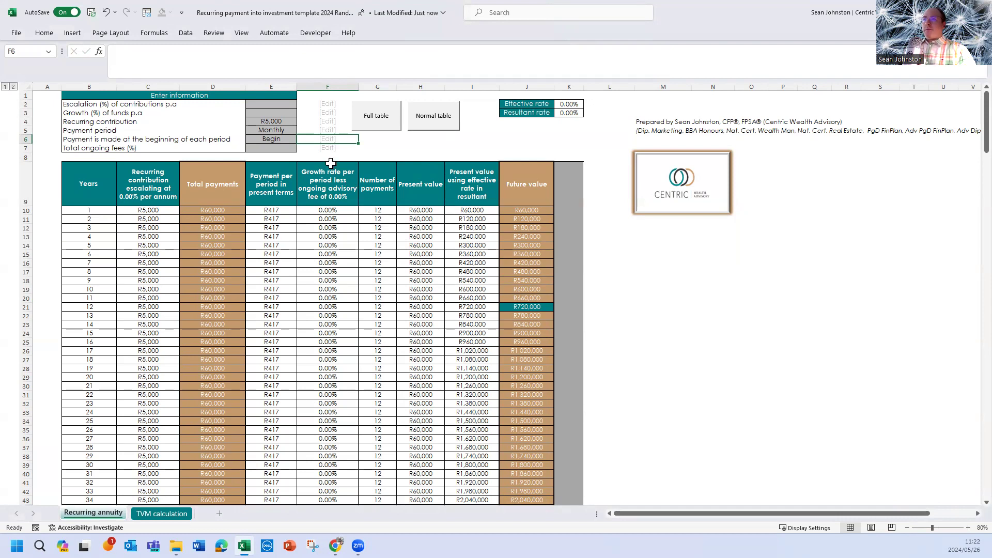
- Change the payment period of the recurring contribution to Annually
{"action": "left_click", "coordinate": [285, 131]}
{"action": "left_click", "coordinate": [302, 131]}
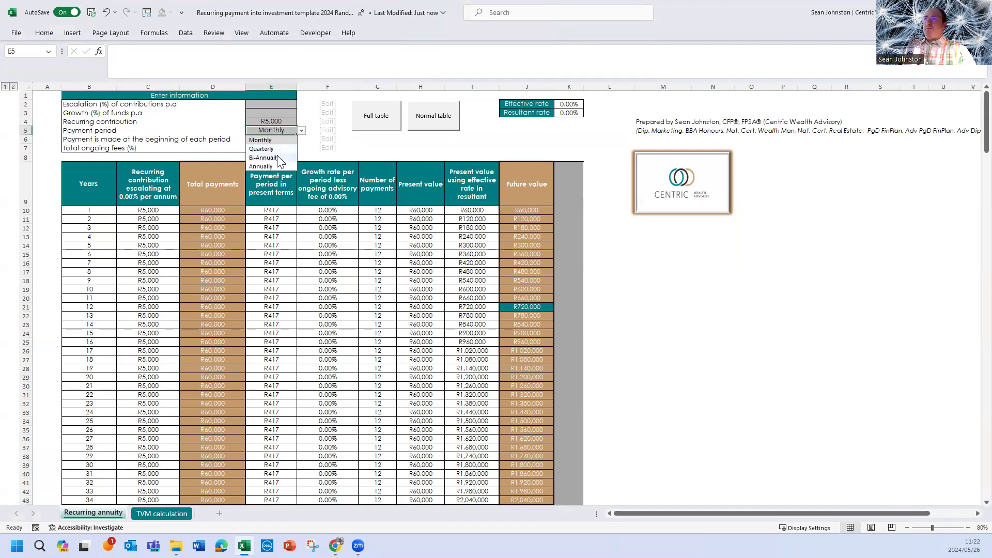
{"action": "left_click", "coordinate": [272, 166]}
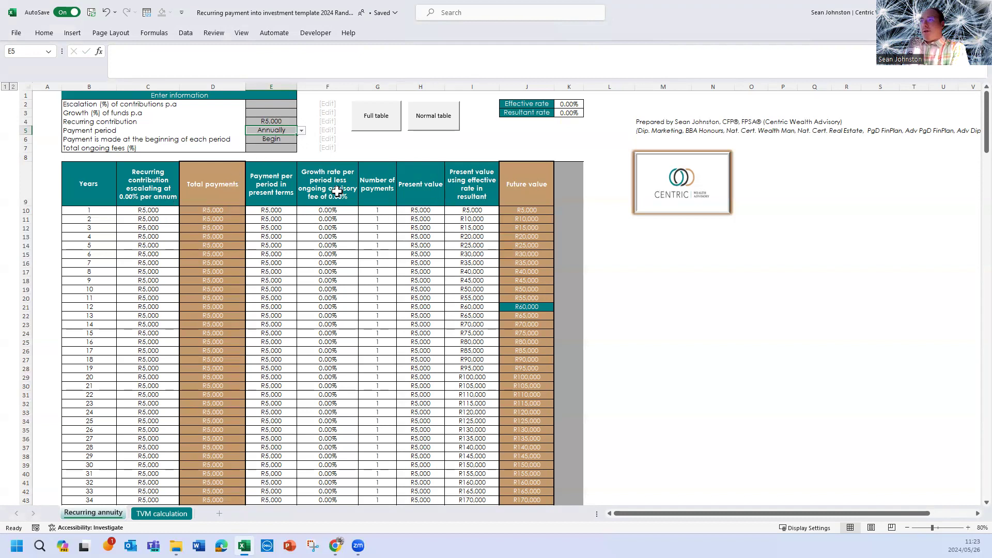
- Set the annual growth of funds to 10% and check the year 2 future value
{"action": "left_click", "coordinate": [279, 113]}
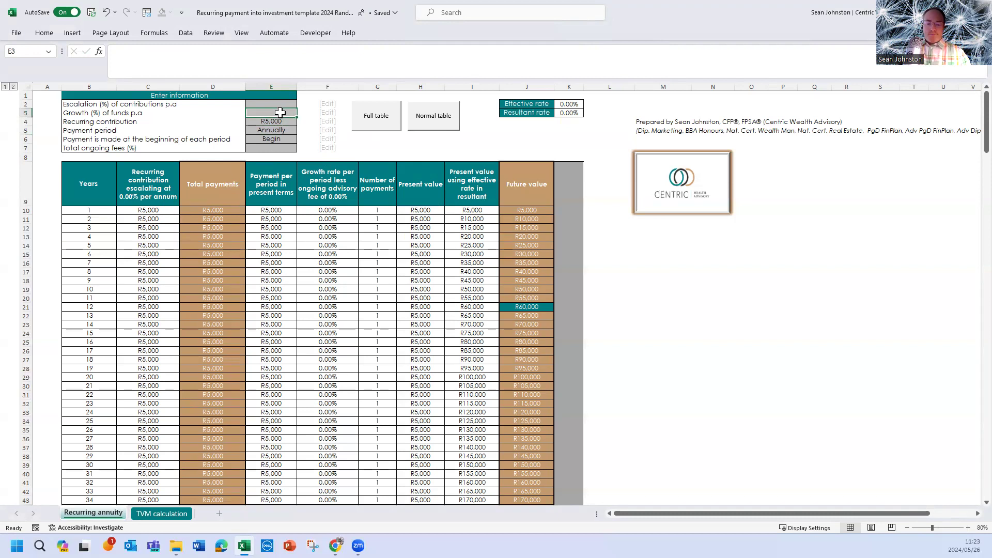
{"action": "type", "text": "10"}
{"action": "left_click", "coordinate": [367, 264]}
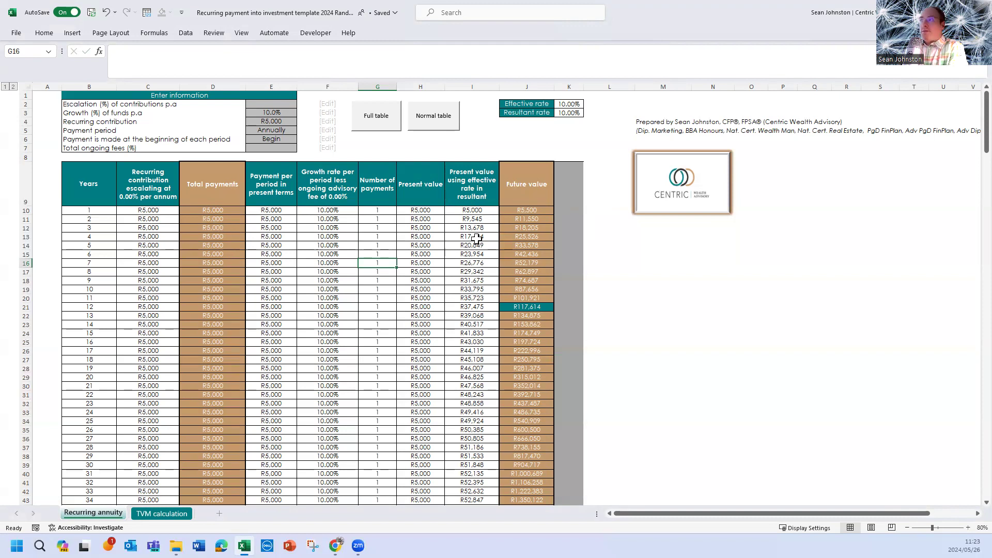
{"action": "left_click", "coordinate": [515, 219]}
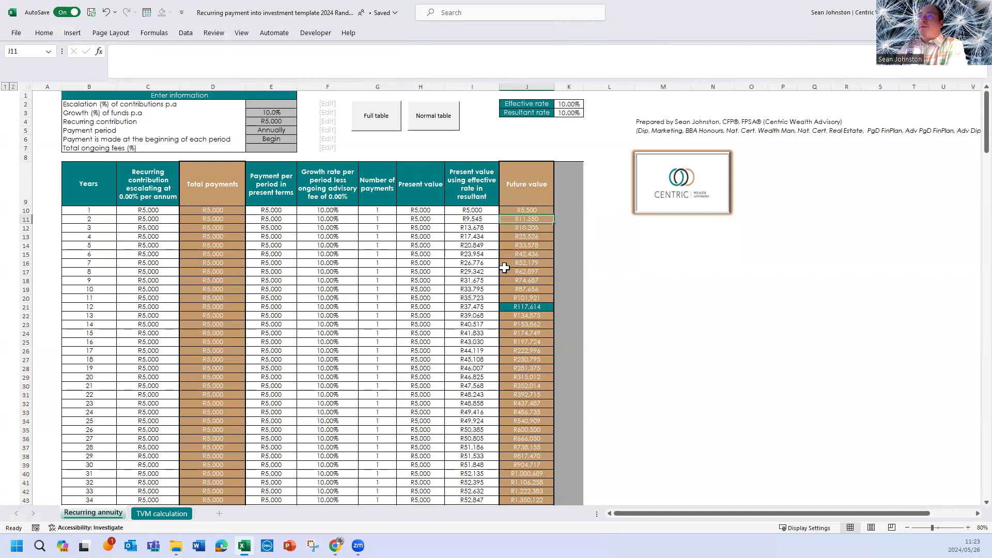
- Change the payment timing to End and inspect the future values for the early years and year 12
{"action": "left_click", "coordinate": [284, 140]}
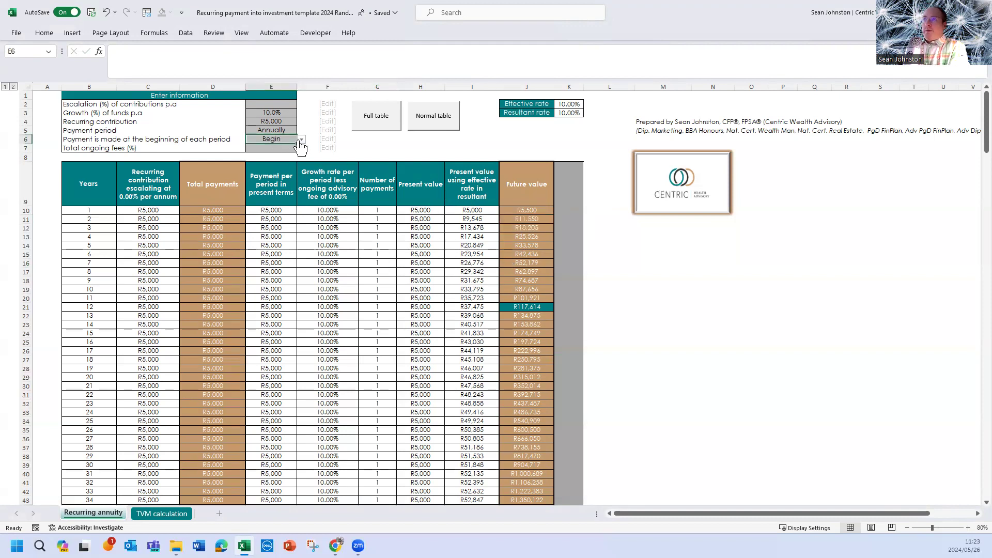
{"action": "left_click", "coordinate": [301, 141]}
{"action": "left_click", "coordinate": [276, 158]}
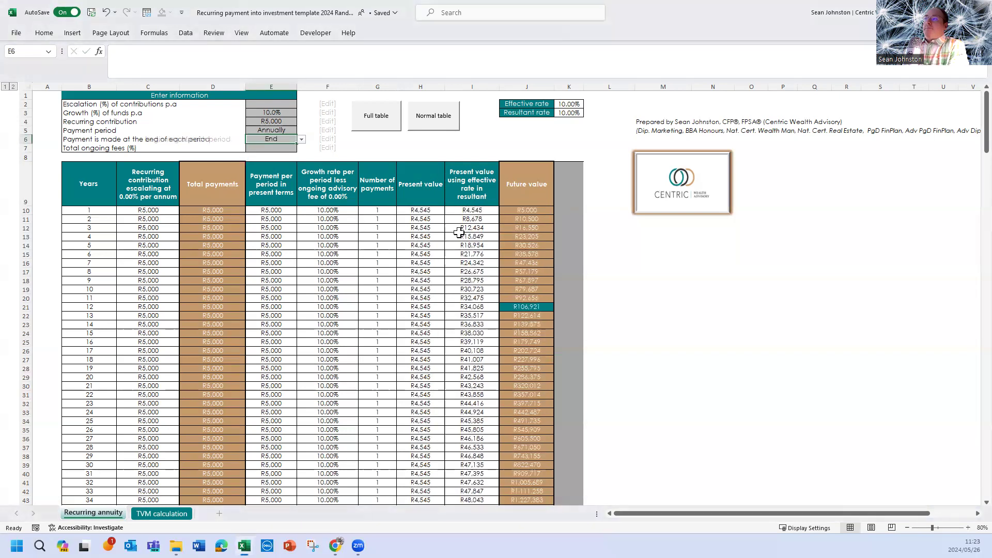
{"action": "left_click", "coordinate": [532, 211]}
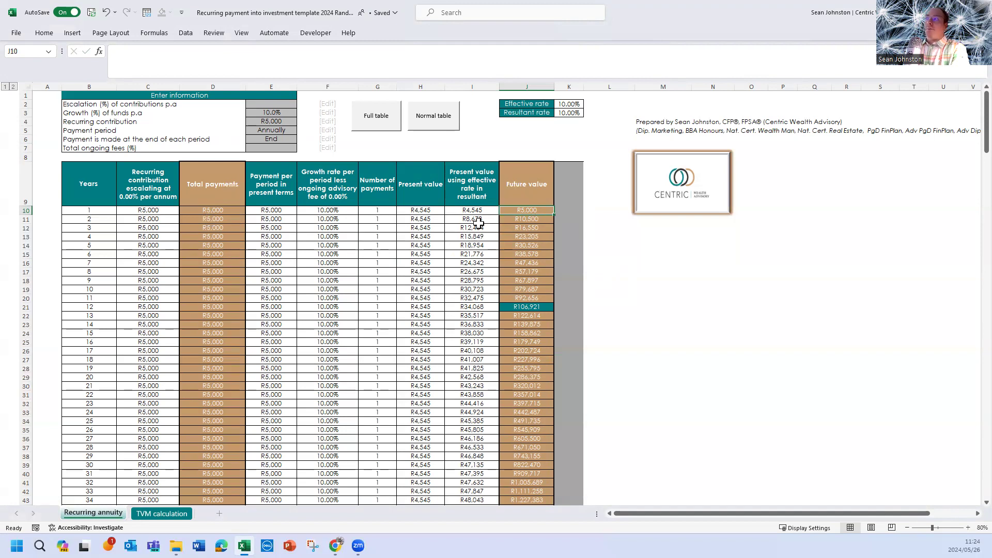
{"action": "left_click", "coordinate": [533, 221]}
{"action": "left_click_drag", "start_coordinate": [524, 235], "coordinate": [524, 229]}
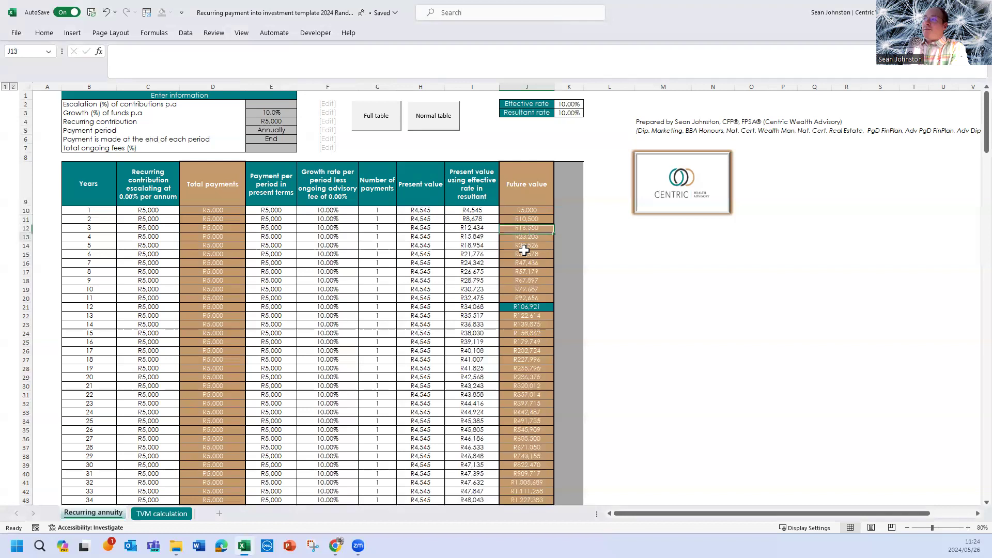
{"action": "left_click", "coordinate": [541, 307]}
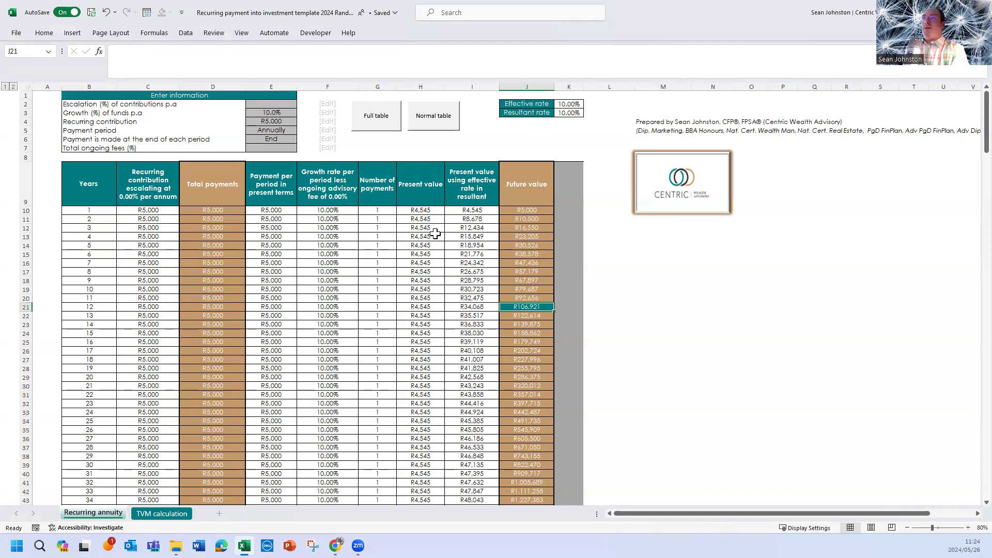
- Change the payment period to Monthly and examine the per-period growth rates, total payments and future values
{"action": "left_click", "coordinate": [271, 130]}
{"action": "left_click", "coordinate": [301, 130]}
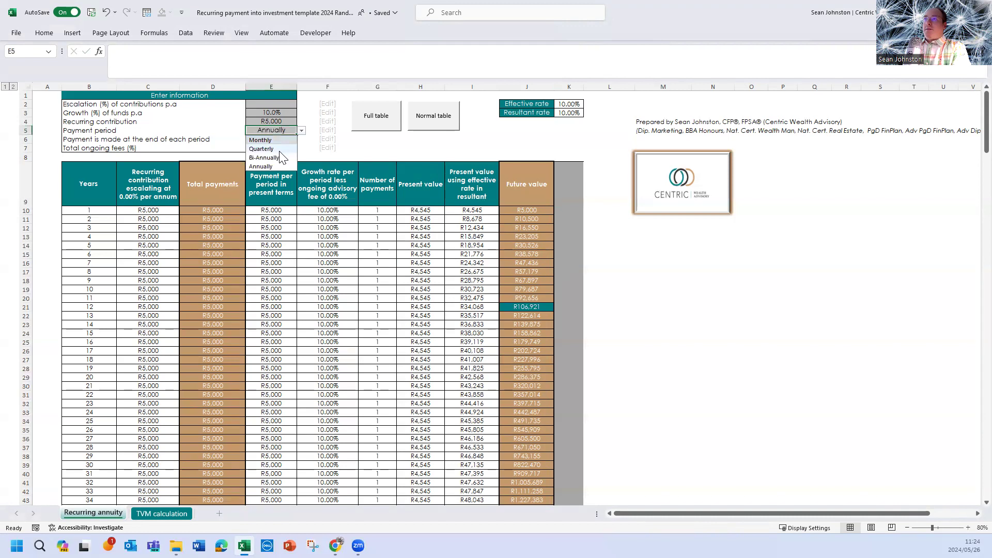
{"action": "left_click", "coordinate": [260, 140]}
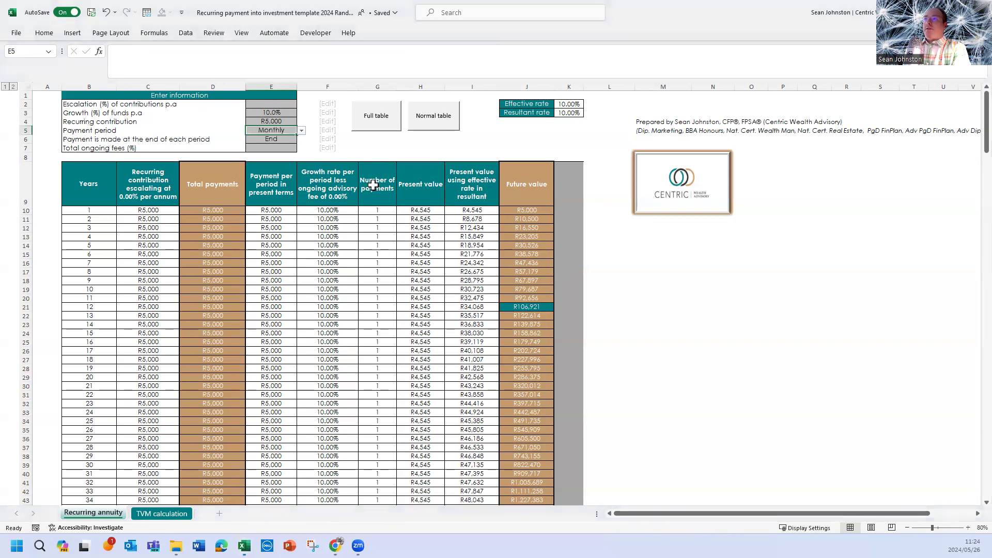
{"action": "left_click", "coordinate": [328, 237]}
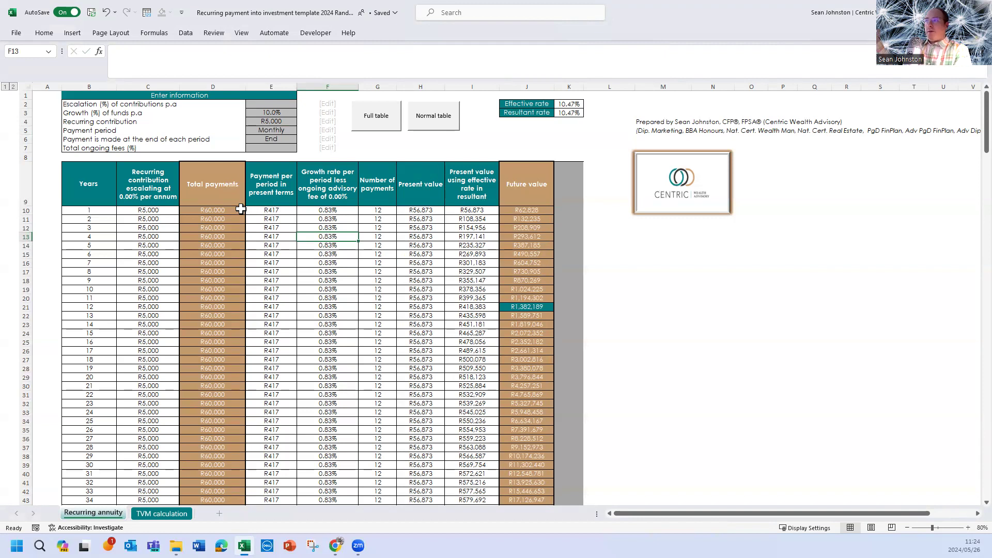
{"action": "left_click_drag", "start_coordinate": [318, 210], "coordinate": [328, 298]}
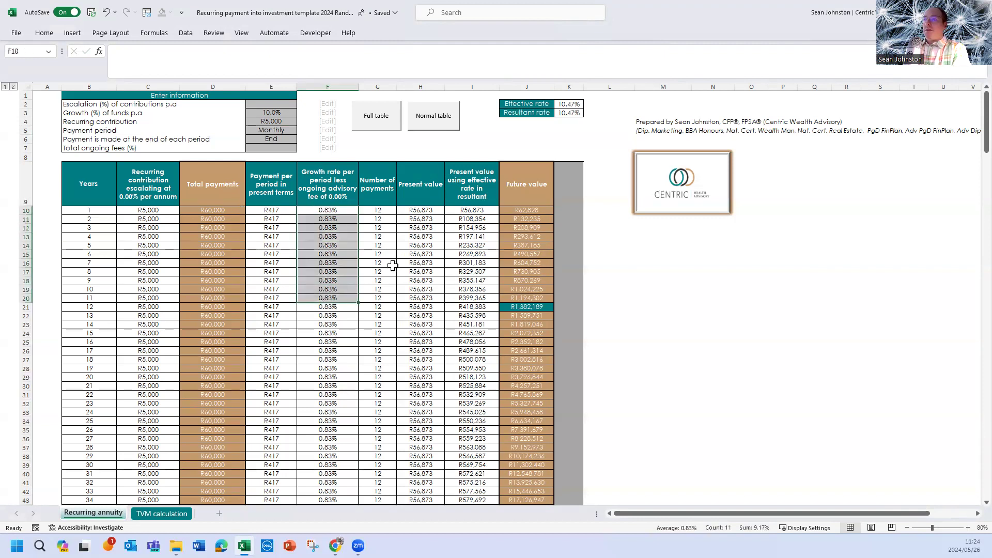
{"action": "left_click", "coordinate": [222, 211]}
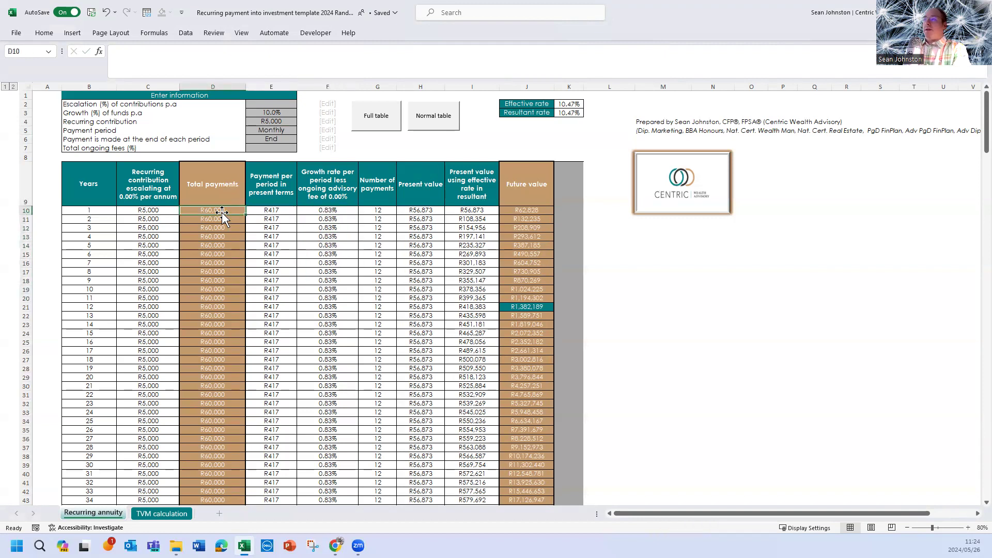
{"action": "left_click", "coordinate": [530, 307]}
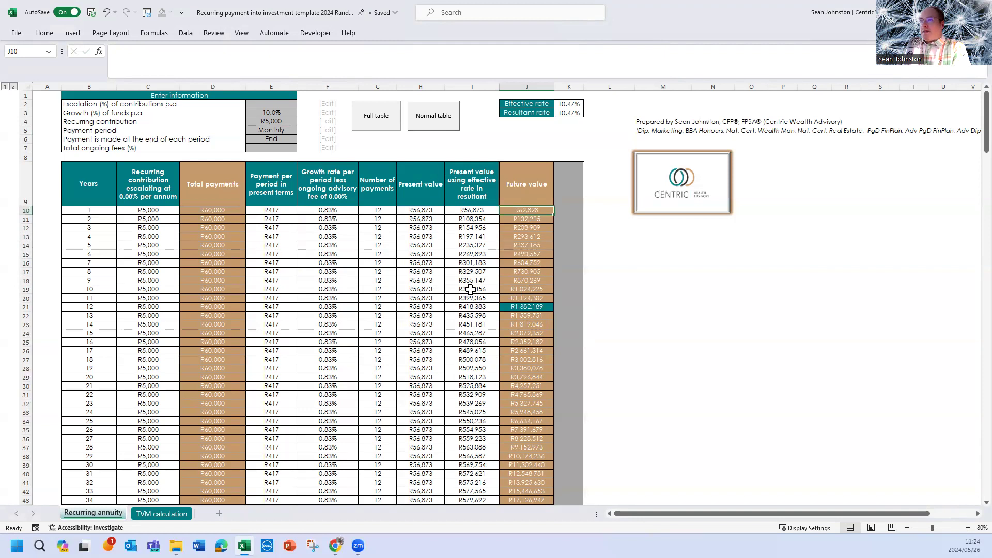
- Change the payment timing to Begin and check the year 12 future value
{"action": "left_click", "coordinate": [292, 138]}
{"action": "left_click", "coordinate": [301, 139]}
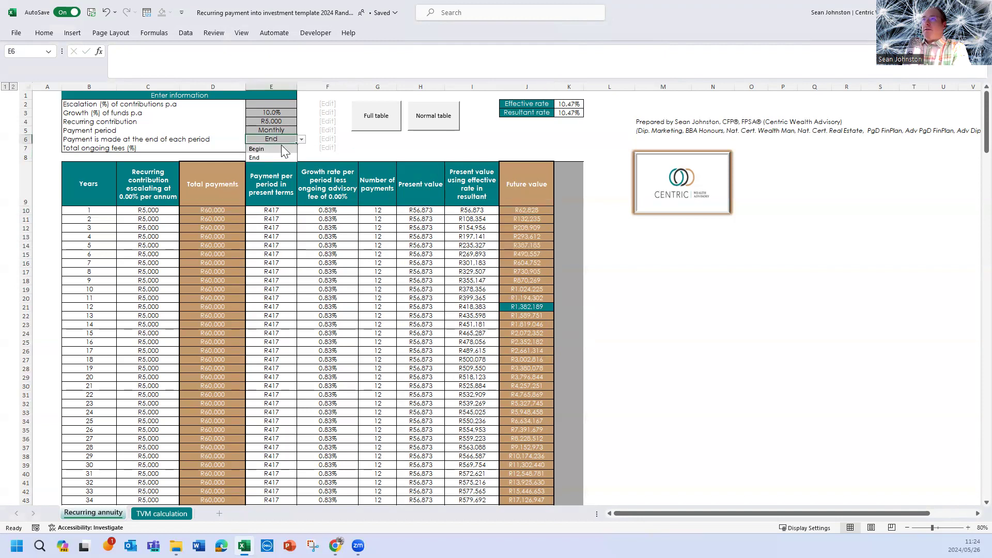
{"action": "left_click", "coordinate": [267, 149]}
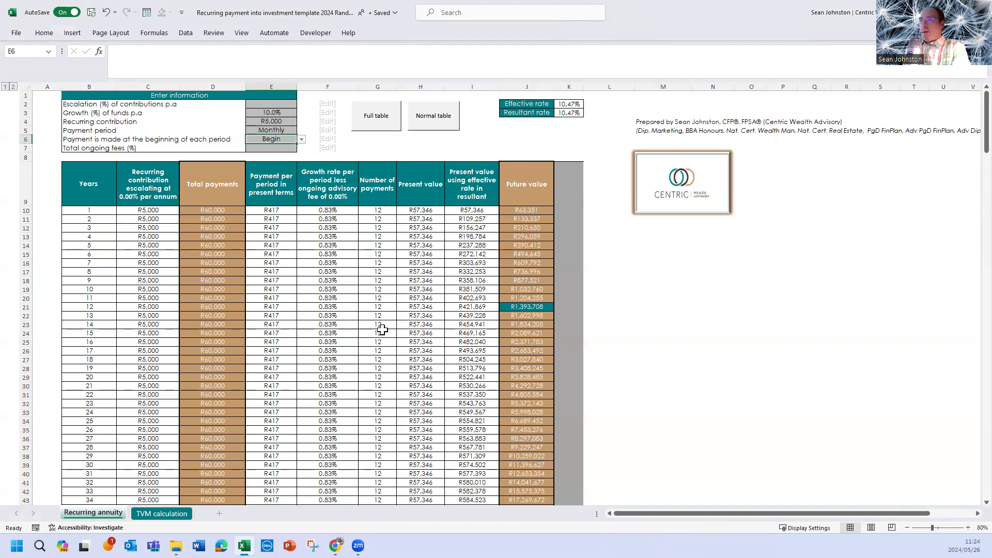
{"action": "left_click", "coordinate": [512, 306]}
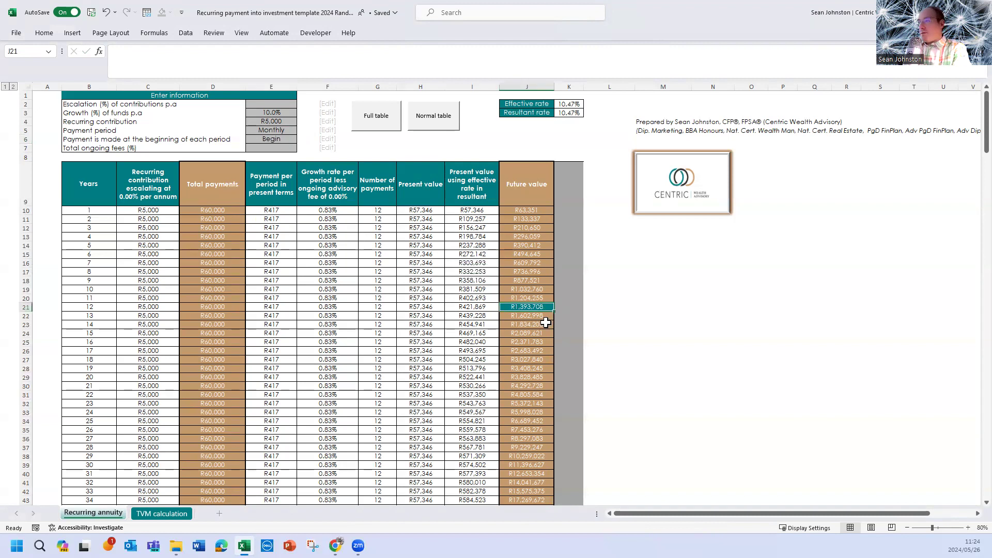
- Switch the payment timing to End to compare the future values, and set it back to Begin
{"action": "left_click", "coordinate": [271, 140]}
{"action": "left_click", "coordinate": [301, 140]}
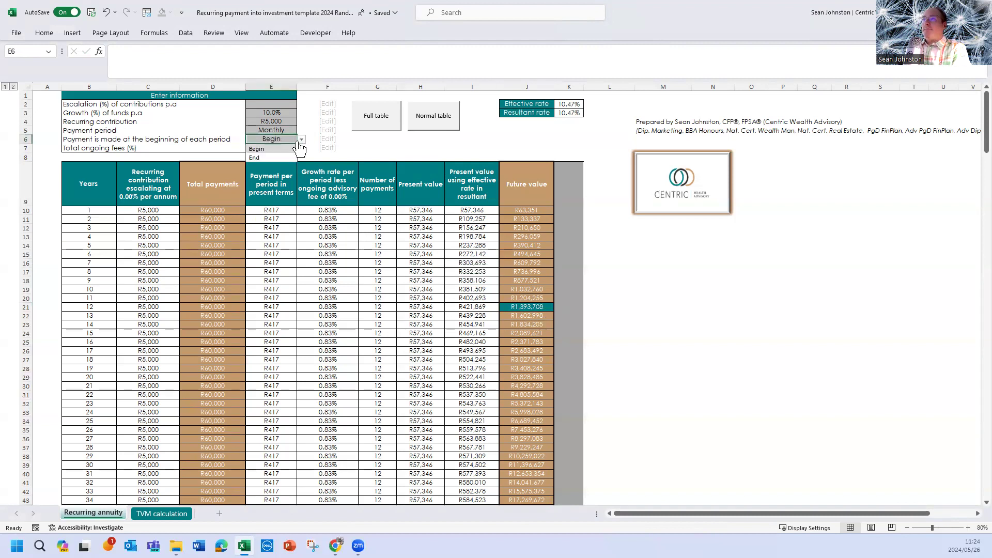
{"action": "left_click", "coordinate": [270, 158]}
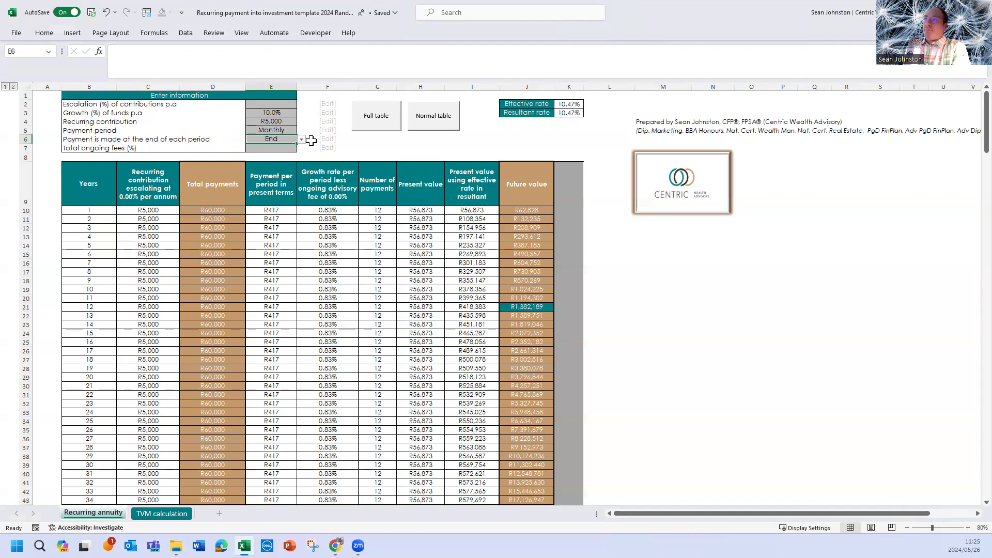
{"action": "left_click", "coordinate": [301, 140]}
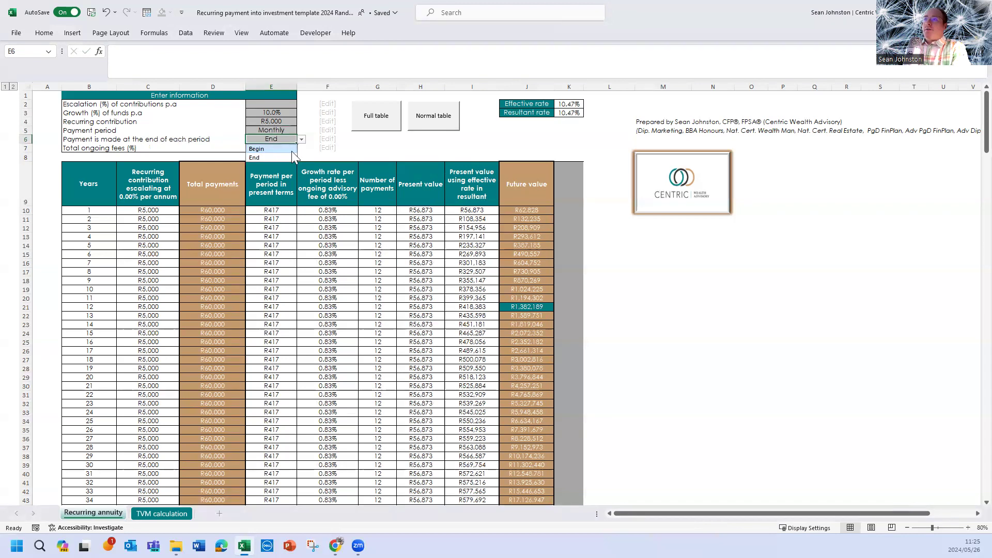
{"action": "left_click", "coordinate": [262, 146]}
- Clear the fund growth percentage so the table calculates without growth
{"action": "left_click", "coordinate": [279, 113]}
{"action": "key", "text": "BackSpace"}
{"action": "left_click_drag", "start_coordinate": [419, 218], "coordinate": [419, 228]}
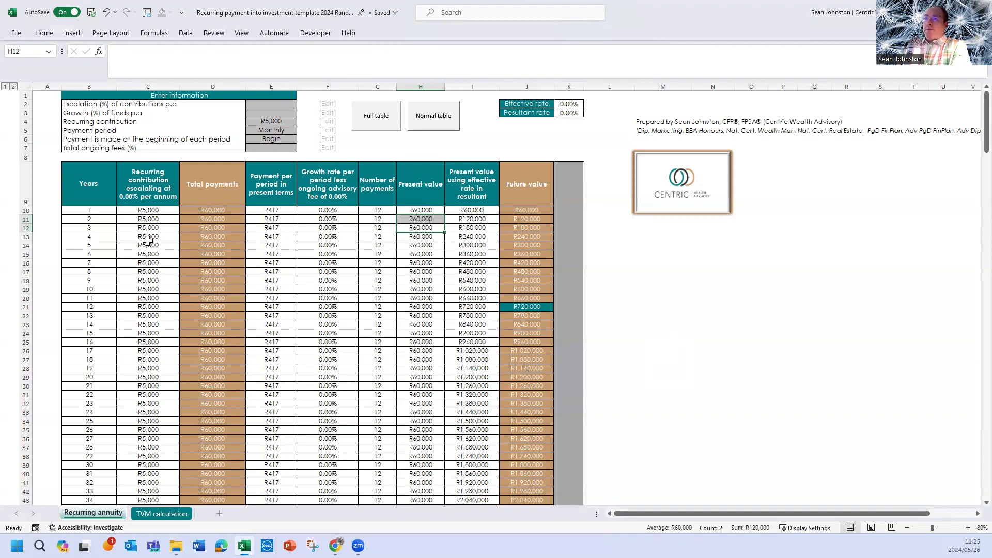
{"action": "left_click", "coordinate": [619, 316]}
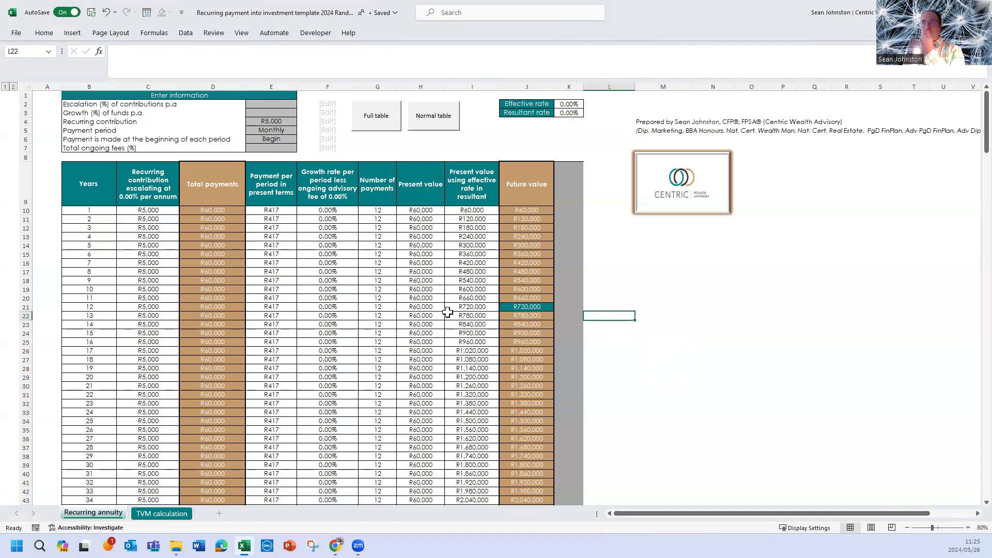
- Compare the year 12 future value with the first year's total payments while growth is left blank
{"action": "left_click", "coordinate": [523, 306]}
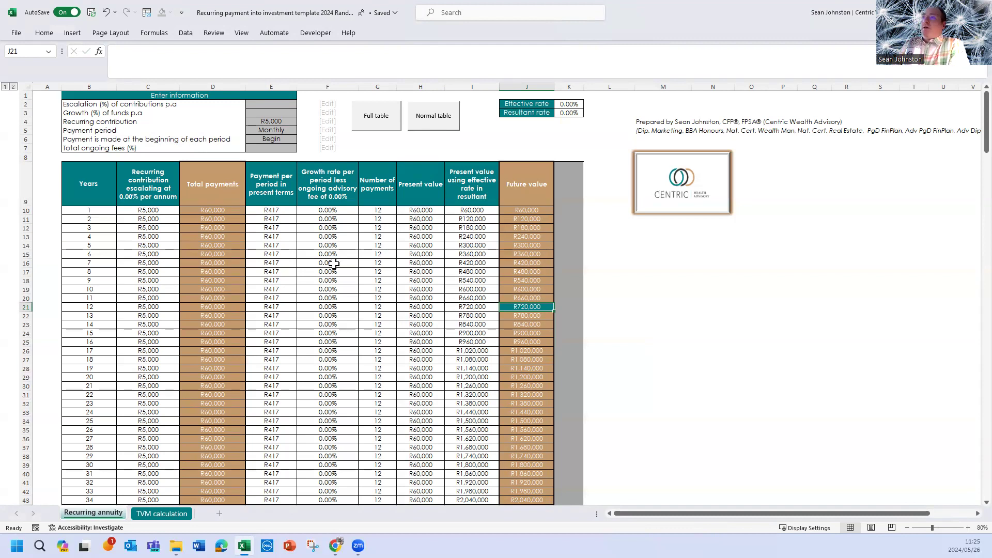
{"action": "left_click", "coordinate": [214, 212]}
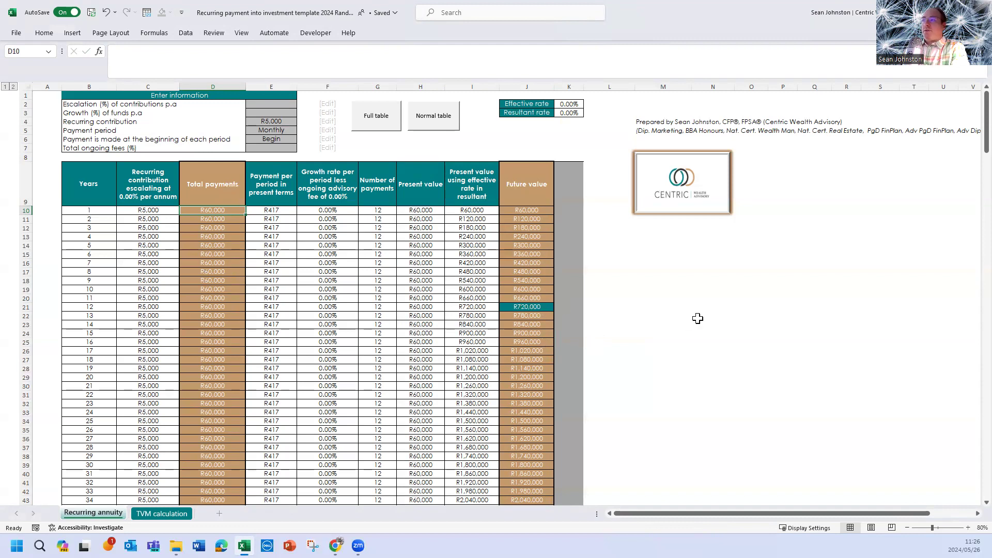
{"action": "left_click", "coordinate": [527, 307]}
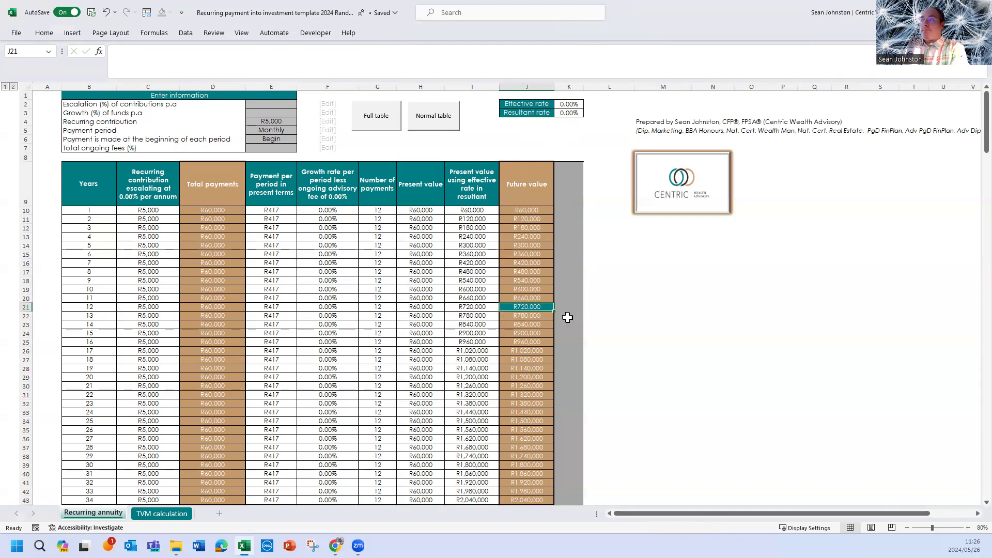
- Set the growth of funds to 6% per annum and check the year 12 future value
{"action": "left_click", "coordinate": [278, 104]}
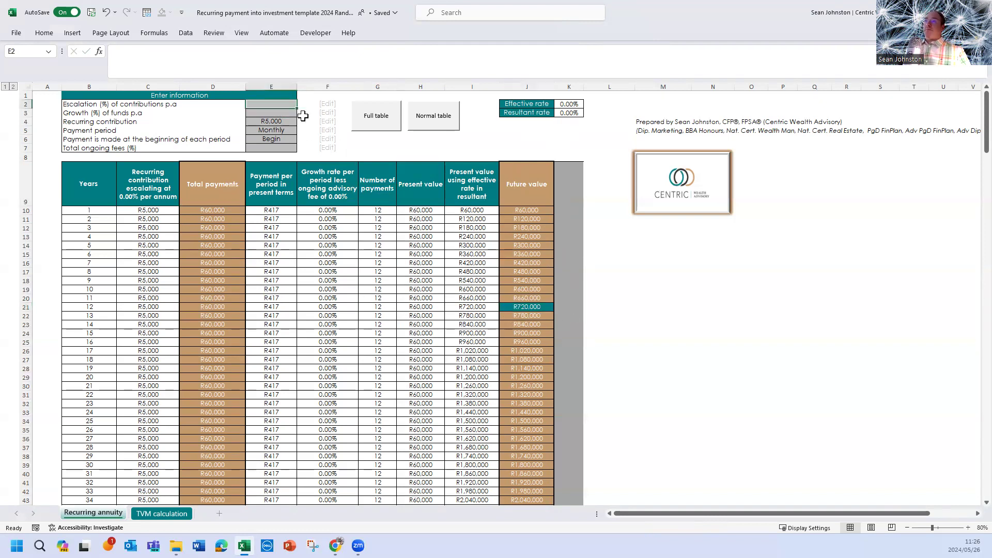
{"action": "left_click", "coordinate": [265, 113]}
{"action": "type", "text": "6"}
{"action": "left_click", "coordinate": [510, 306]}
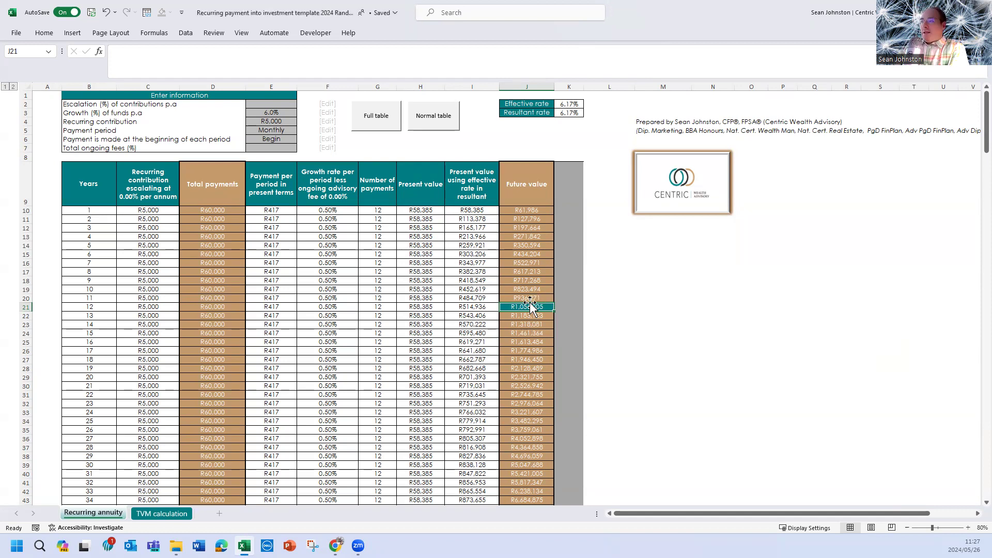
- Clear the growth of funds percentage to compare the future values around year 12 without growth
{"action": "left_click", "coordinate": [280, 112]}
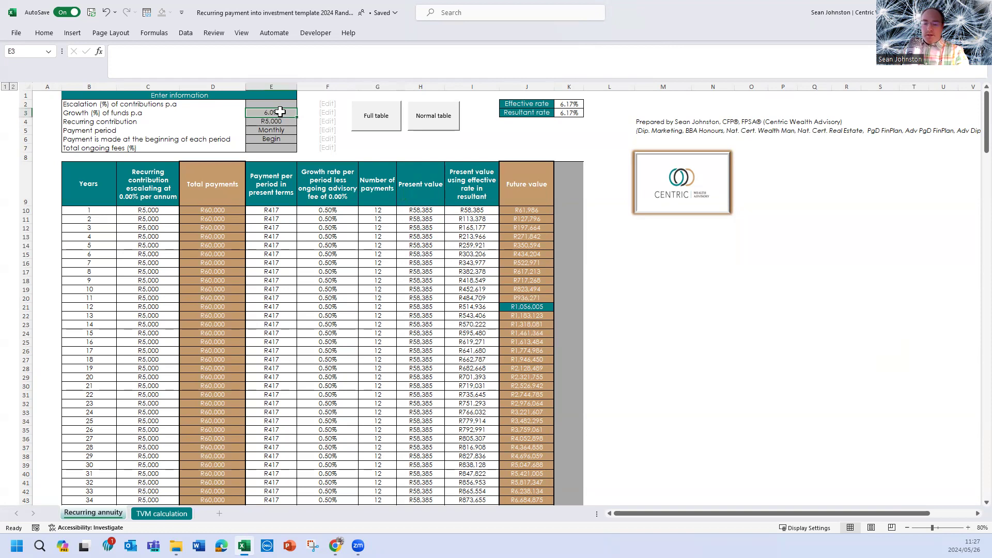
{"action": "key", "text": "Delete"}
{"action": "left_click", "coordinate": [530, 316]}
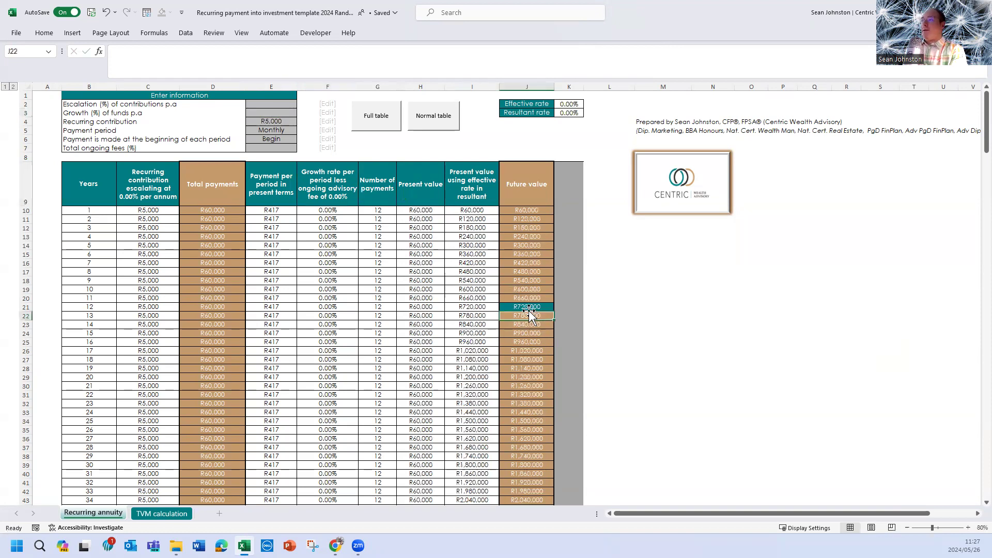
- Set the growth of funds to 10% per annum and review the year 12 future value
{"action": "left_click", "coordinate": [267, 113]}
{"action": "left_click", "coordinate": [273, 103]}
{"action": "type", "text": "10"}
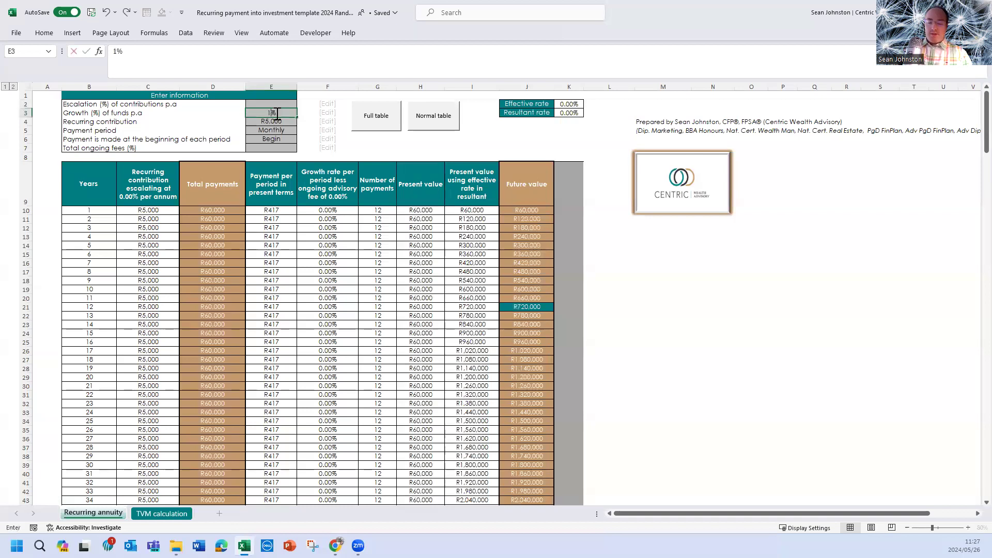
{"action": "left_click", "coordinate": [330, 222]}
{"action": "left_click", "coordinate": [522, 309]}
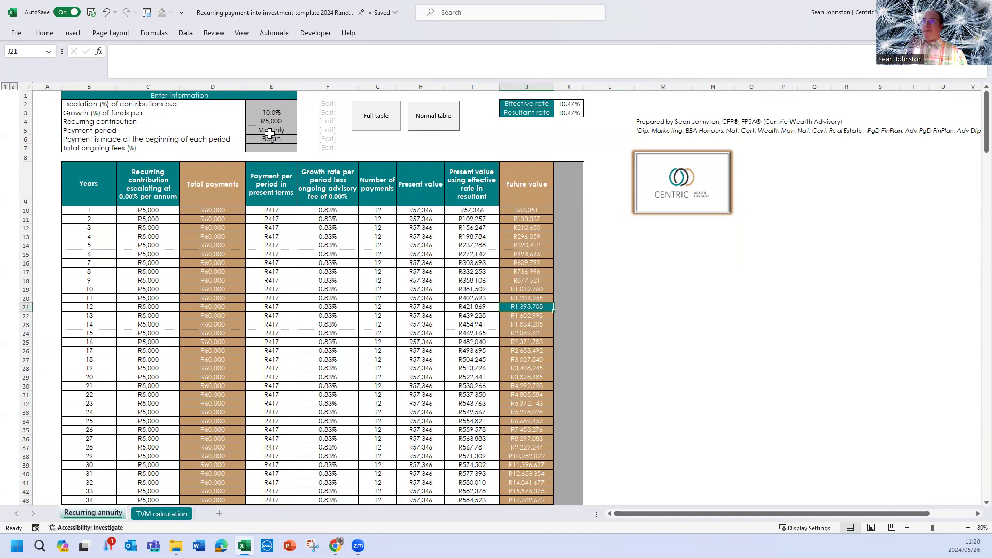
{"action": "left_click", "coordinate": [277, 115]}
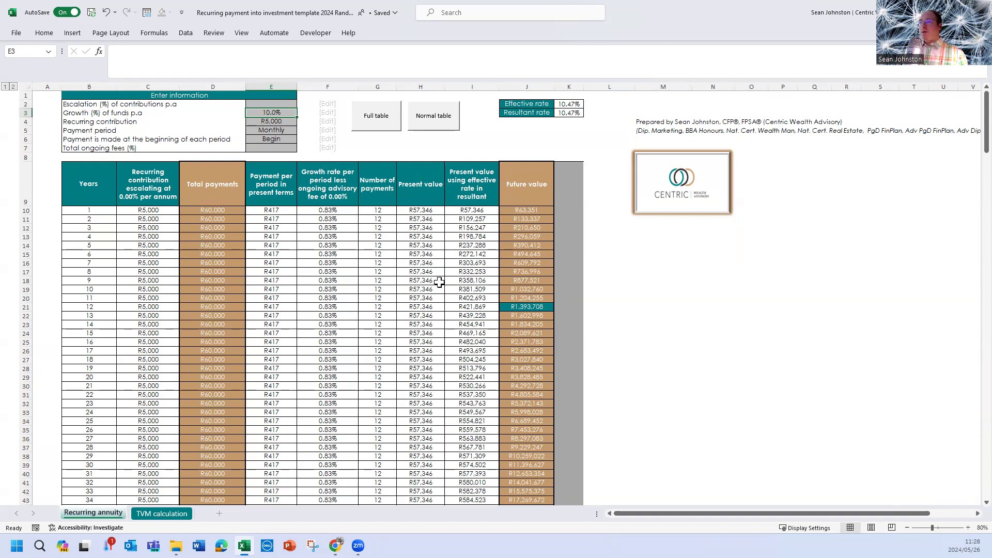
{"action": "left_click", "coordinate": [522, 307]}
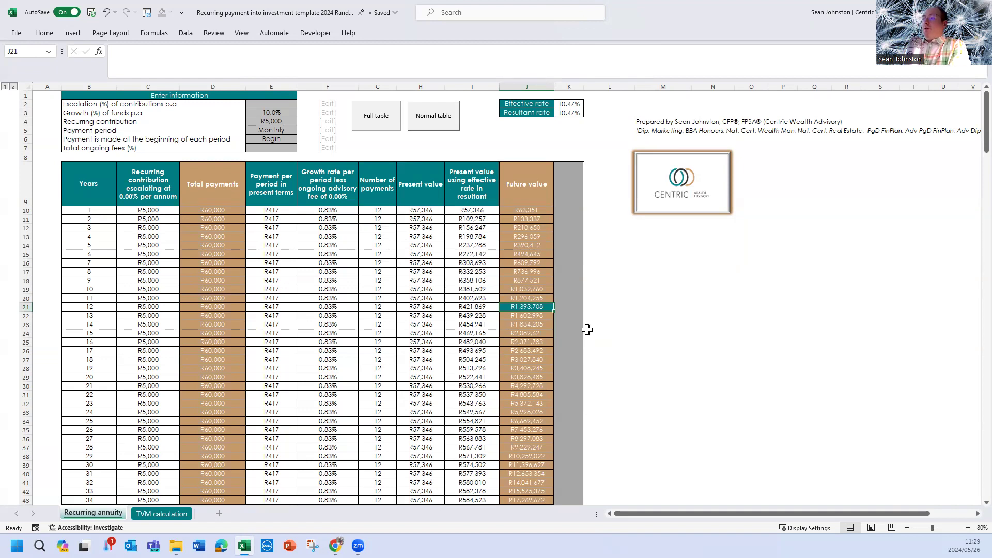
- Examine the level recurring contributions from year 1 onward against the year 12 future value
{"action": "left_click_drag", "start_coordinate": [154, 211], "coordinate": [151, 332]}
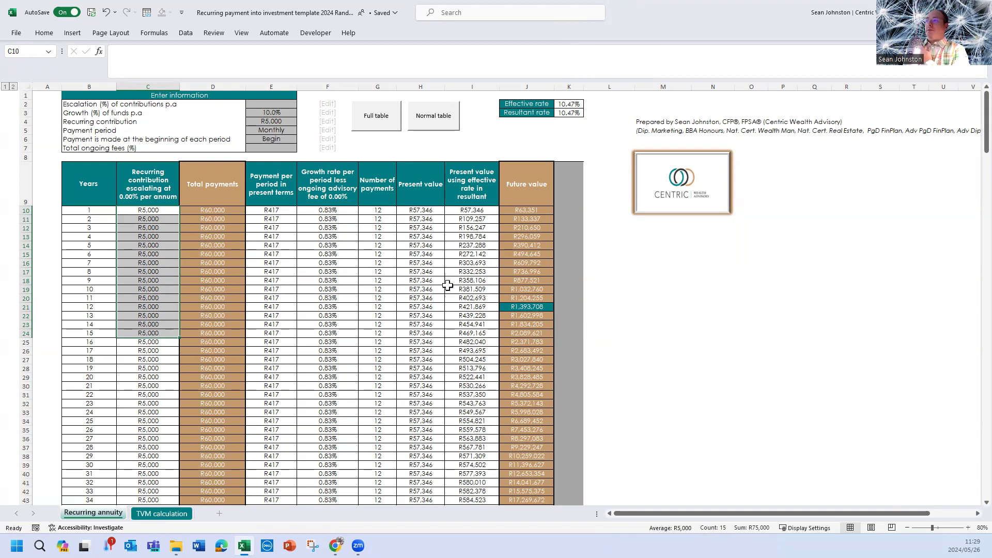
{"action": "left_click", "coordinate": [518, 309]}
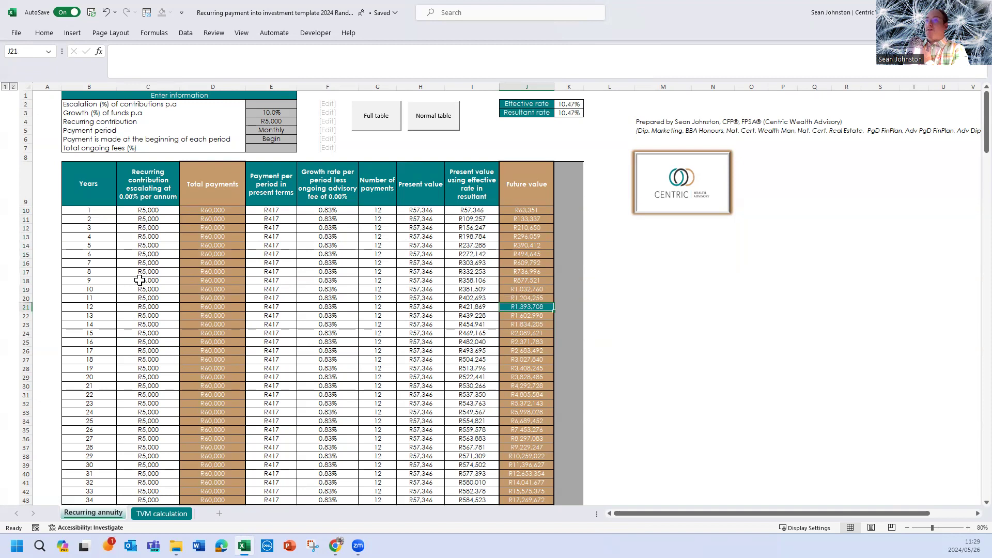
{"action": "left_click_drag", "start_coordinate": [145, 213], "coordinate": [157, 343]}
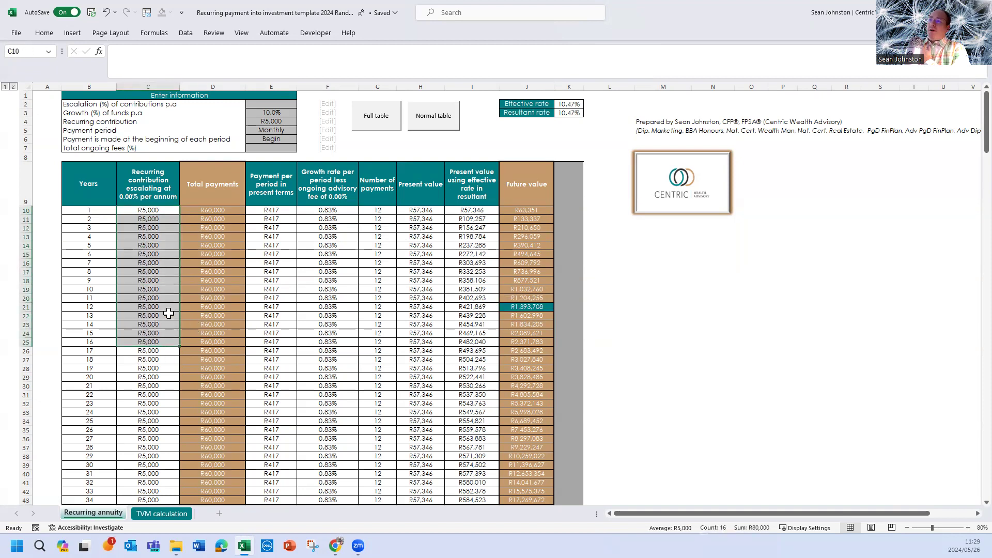
{"action": "left_click", "coordinate": [151, 308]}
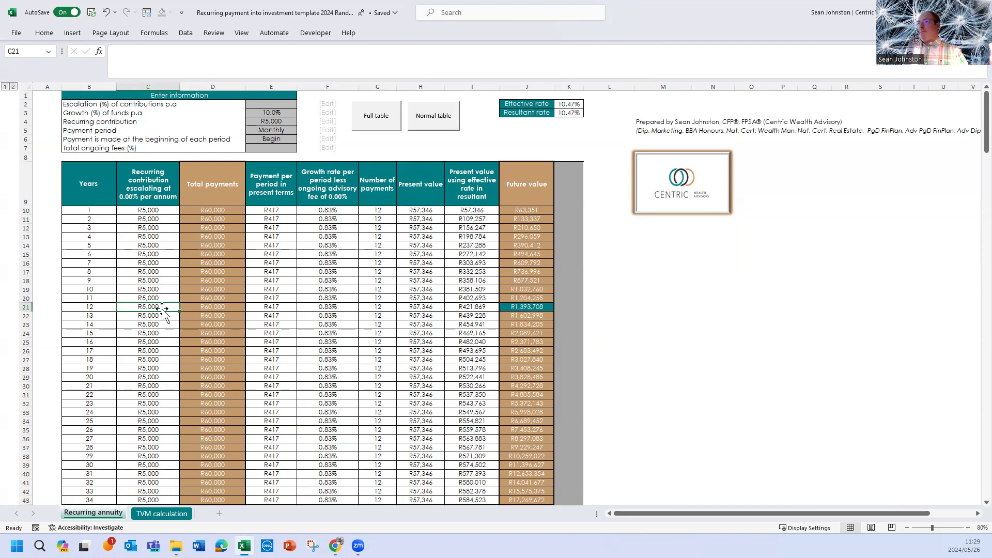
{"action": "left_click", "coordinate": [138, 212]}
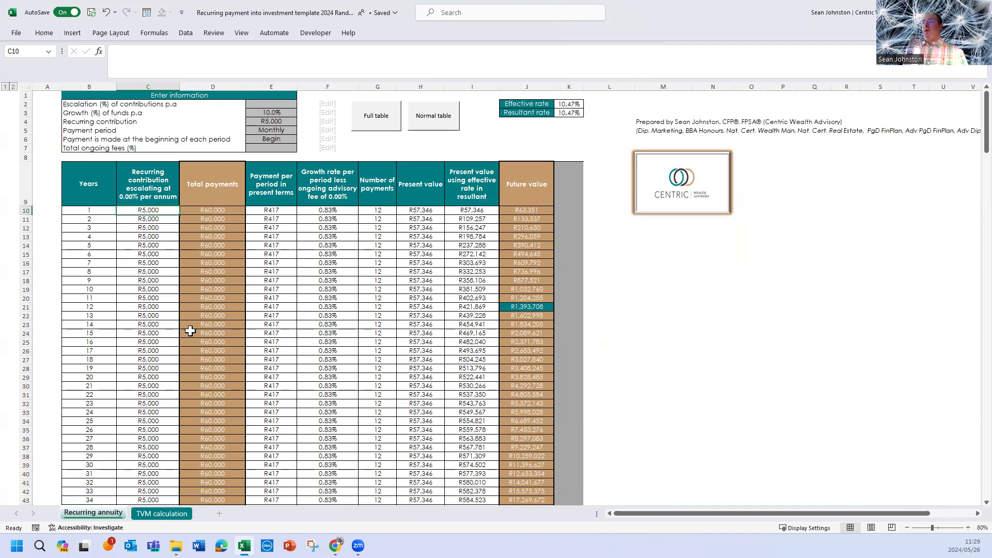
- Set the annual escalation of contributions to 6% and check the resultant rate
{"action": "left_click", "coordinate": [257, 105]}
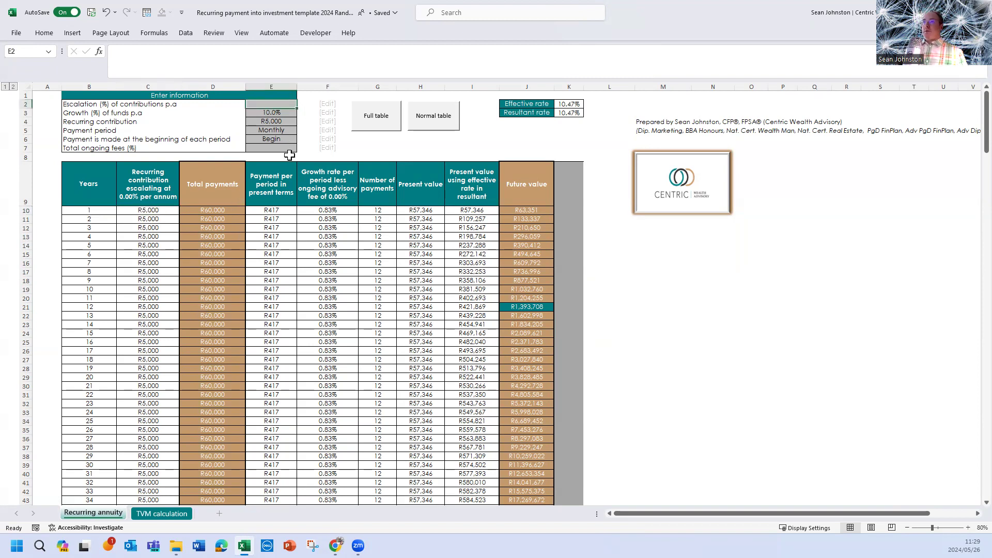
{"action": "type", "text": "6"}
{"action": "left_click", "coordinate": [294, 237]}
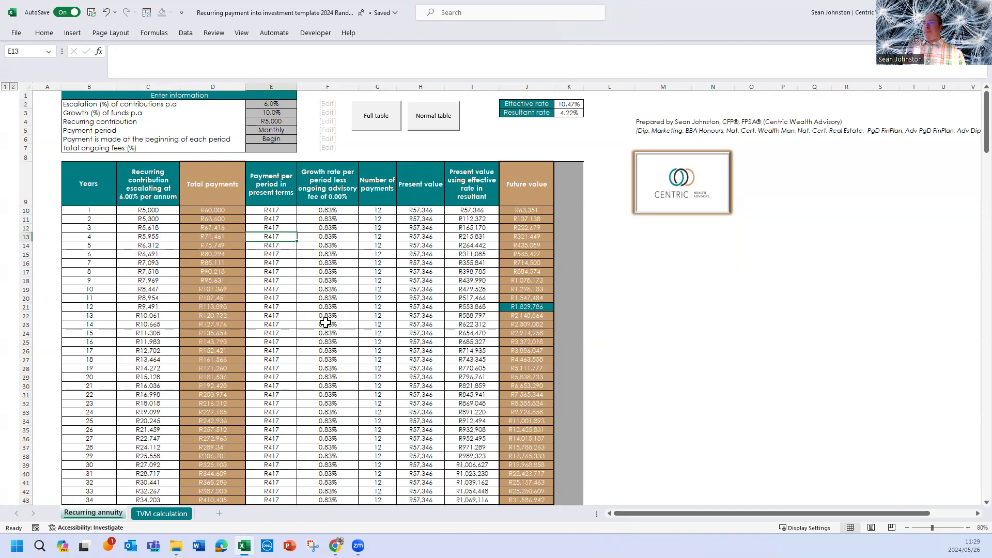
{"action": "left_click", "coordinate": [581, 113]}
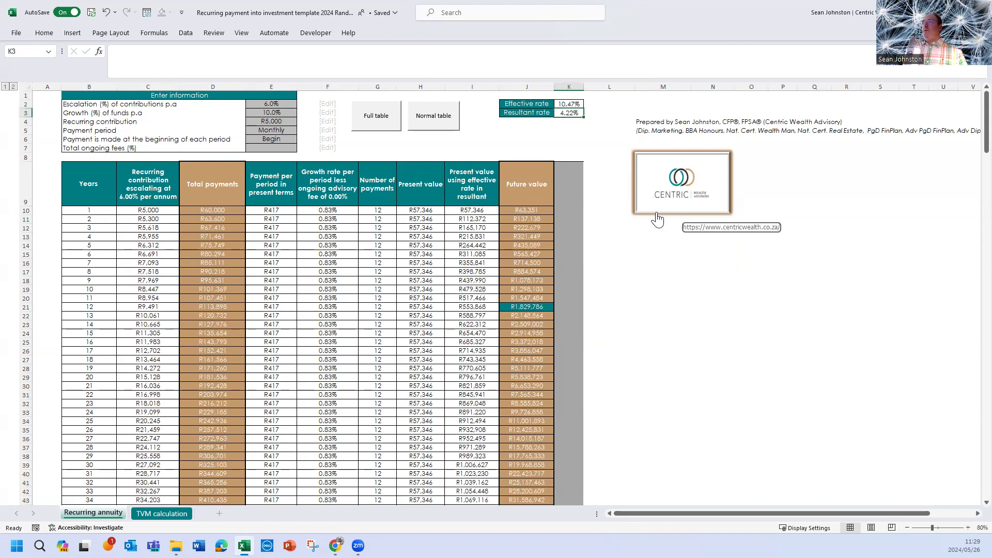
- Compare the fund growth with the effective rate, the growth rates per period and the year 12 future value
{"action": "left_click", "coordinate": [278, 112]}
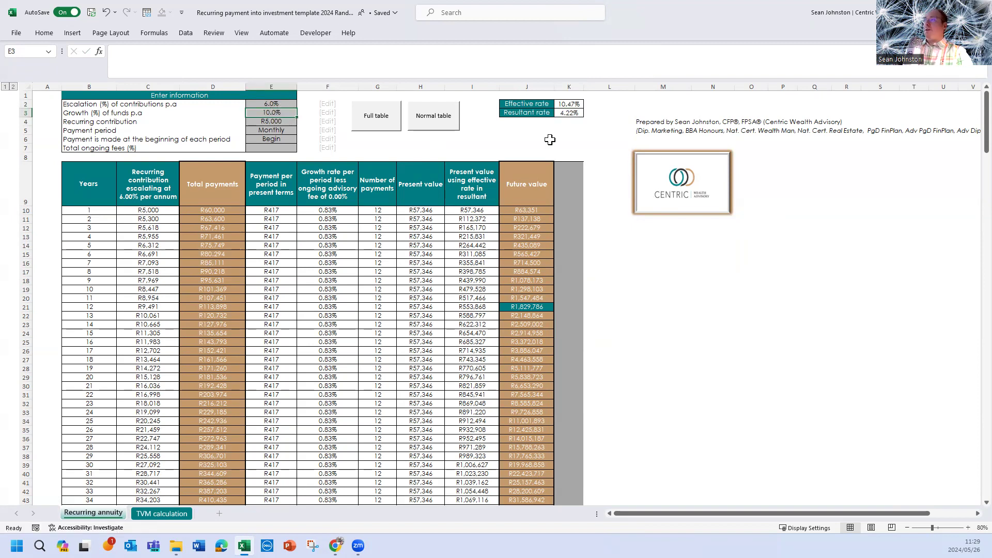
{"action": "left_click", "coordinate": [571, 104]}
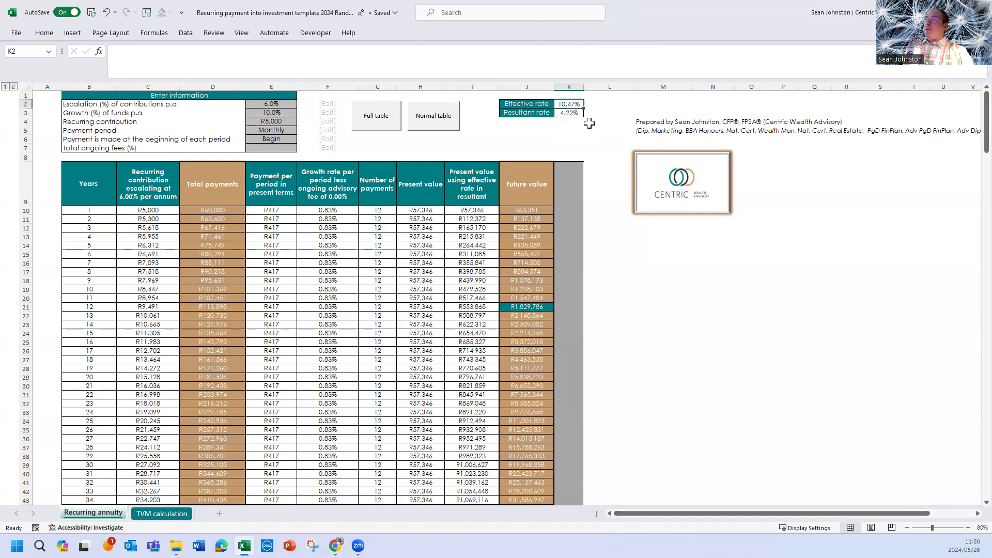
{"action": "left_click_drag", "start_coordinate": [327, 213], "coordinate": [327, 312]}
{"action": "left_click_drag", "start_coordinate": [386, 214], "coordinate": [370, 231]}
{"action": "left_click", "coordinate": [331, 211]}
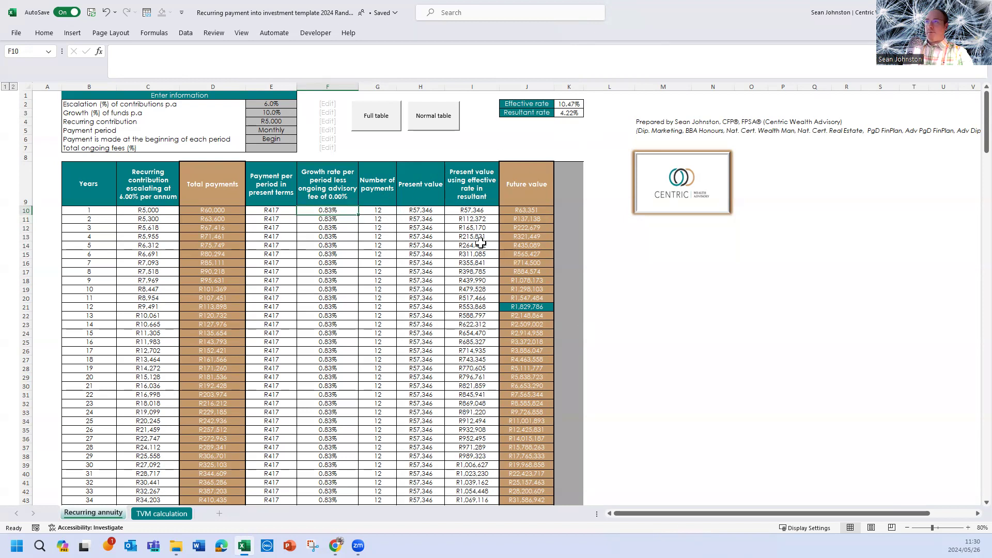
{"action": "left_click", "coordinate": [539, 305]}
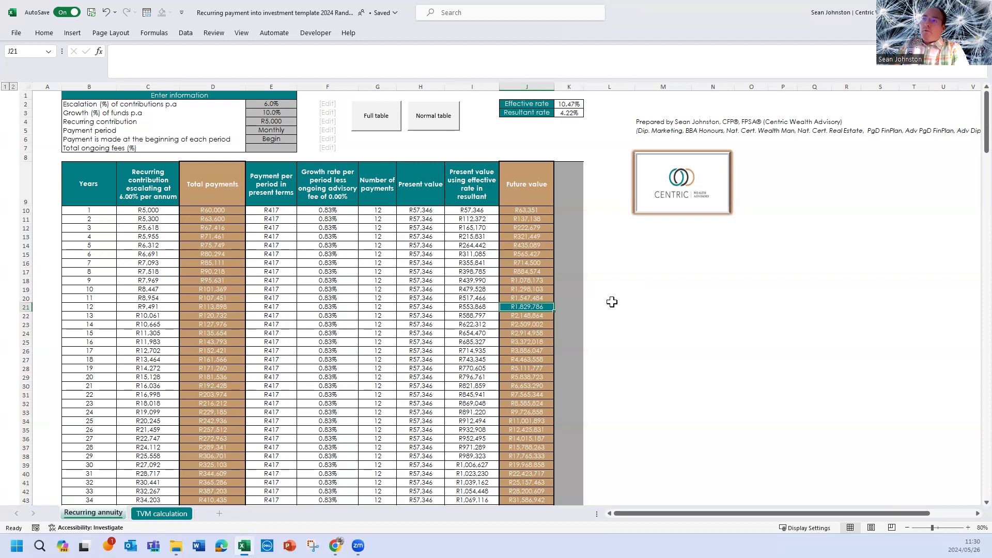
- Compare the resultant rate with the fund growth and escalation percentages it depends on
{"action": "left_click", "coordinate": [563, 112]}
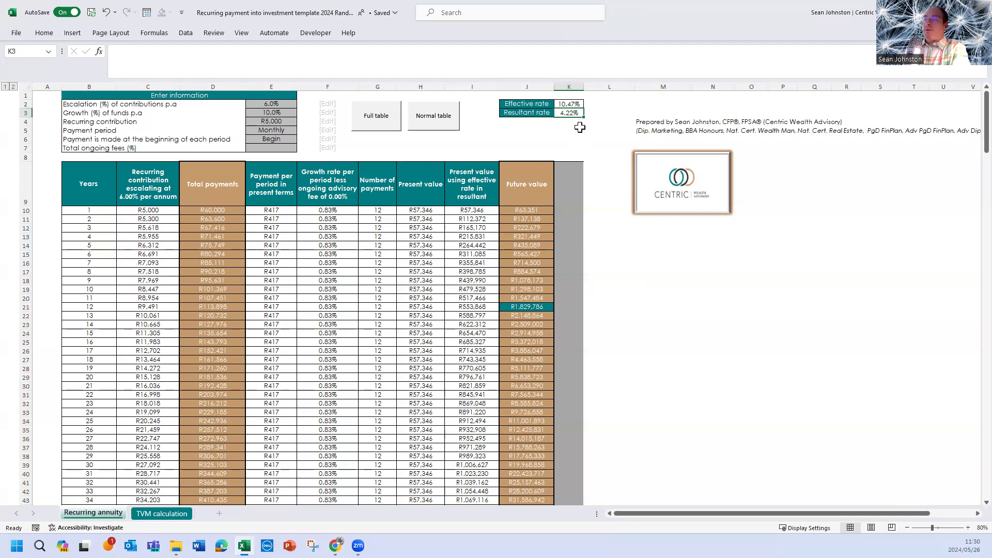
{"action": "left_click", "coordinate": [282, 112]}
{"action": "left_click", "coordinate": [278, 104]}
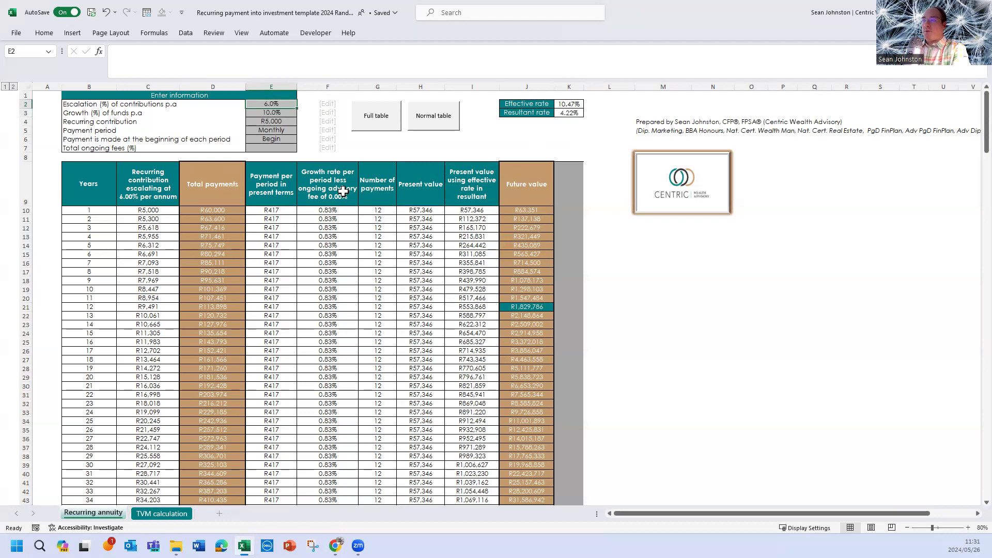
{"action": "left_click", "coordinate": [573, 112]}
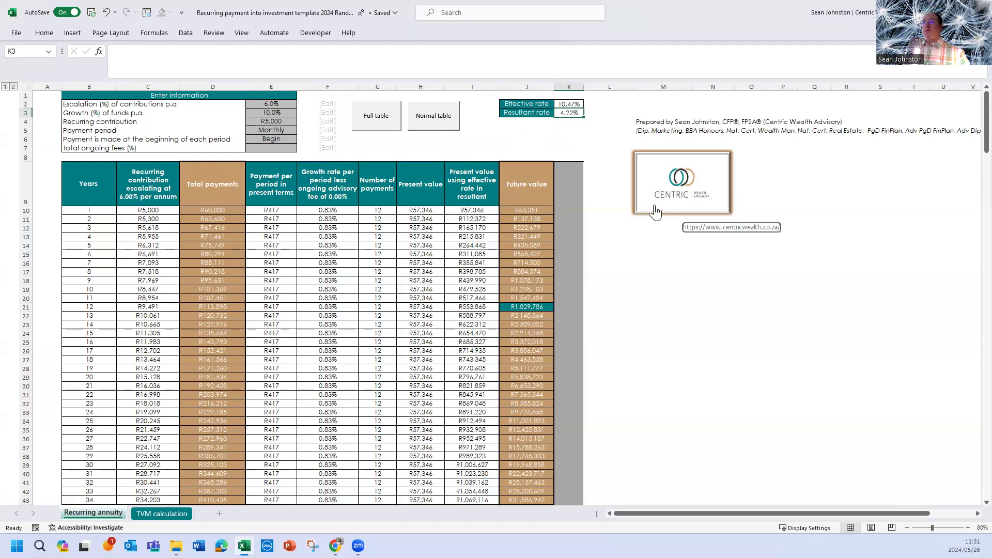
- Clear the escalation percentage and examine the recurring contributions and future values without escalation
{"action": "left_click", "coordinate": [280, 105]}
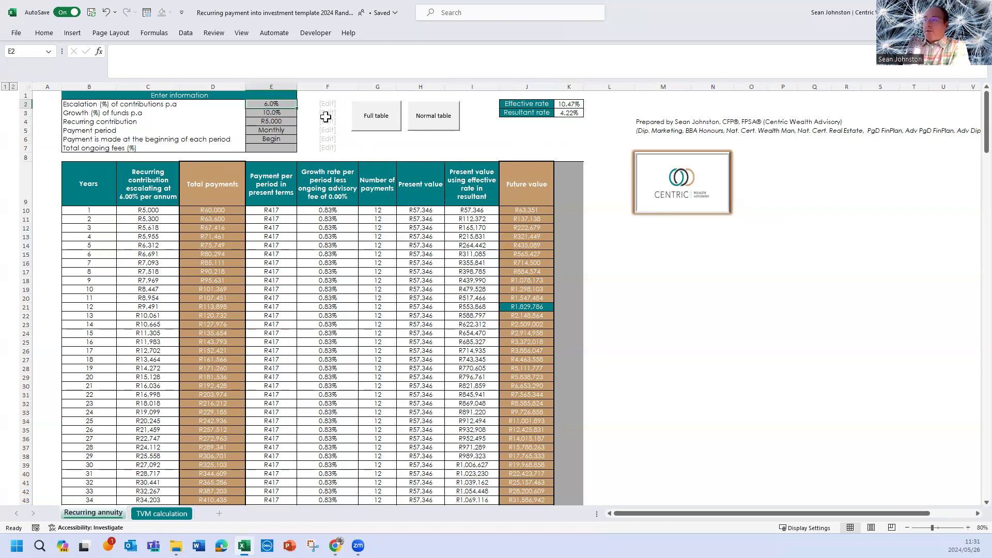
{"action": "key", "text": "Delete"}
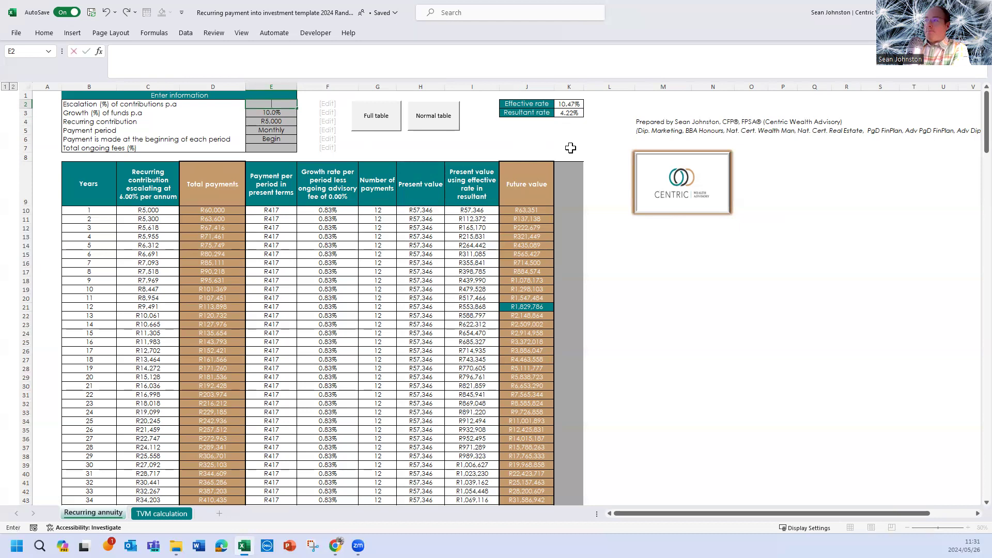
{"action": "left_click", "coordinate": [545, 350]}
{"action": "left_click", "coordinate": [540, 308]}
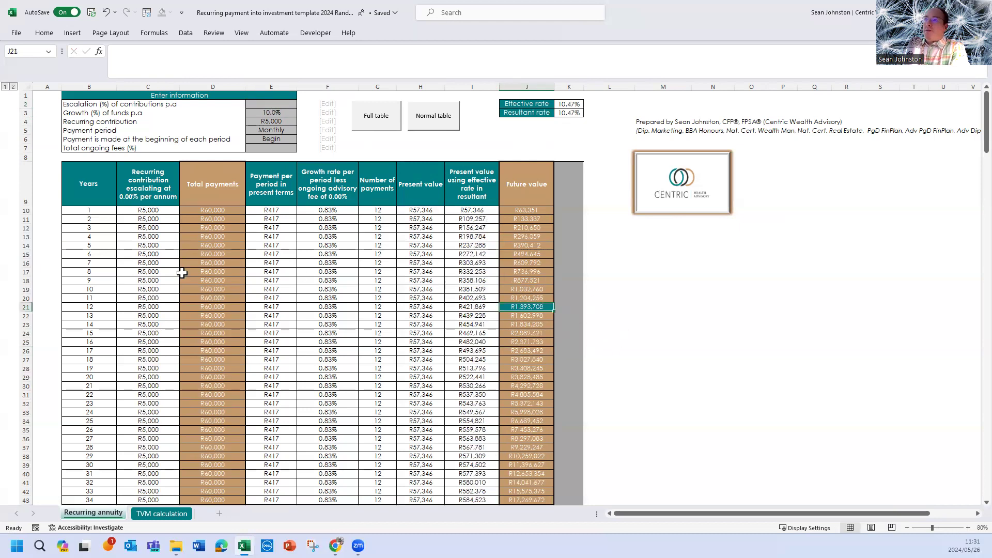
{"action": "left_click_drag", "start_coordinate": [133, 210], "coordinate": [131, 343]}
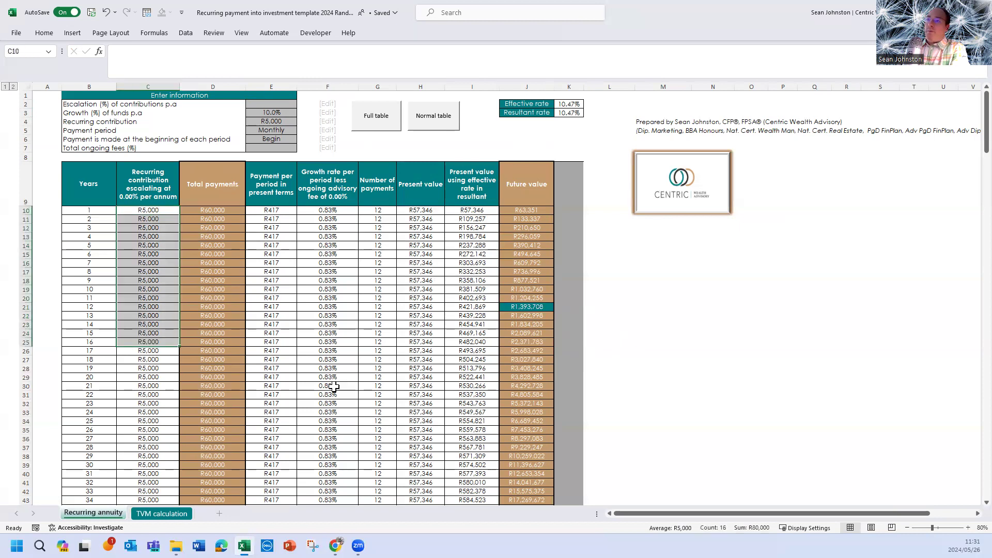
{"action": "left_click_drag", "start_coordinate": [528, 211], "coordinate": [539, 326]}
- Set the escalation of contributions back to 6% and review the recurring contribution and escalation inputs
{"action": "left_click", "coordinate": [285, 103]}
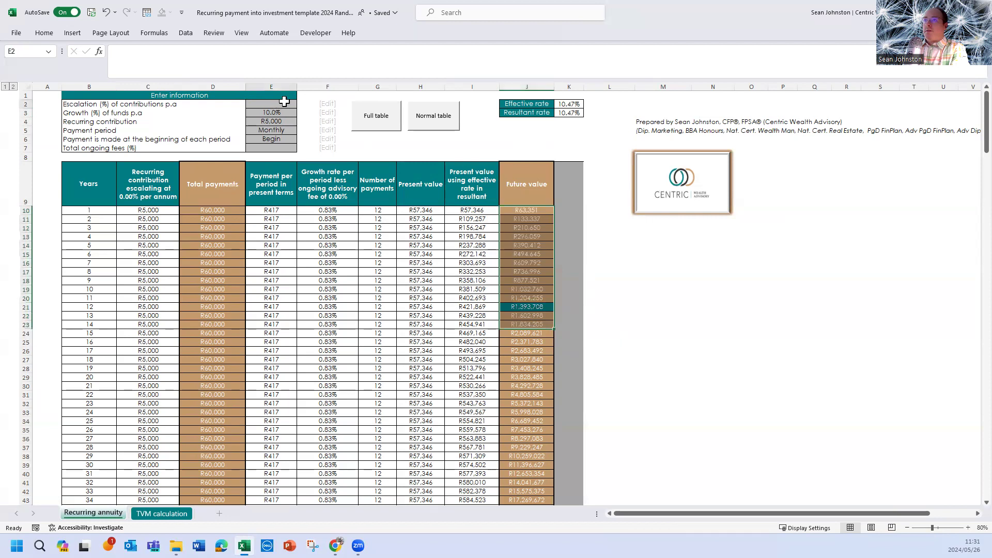
{"action": "type", "text": "6"}
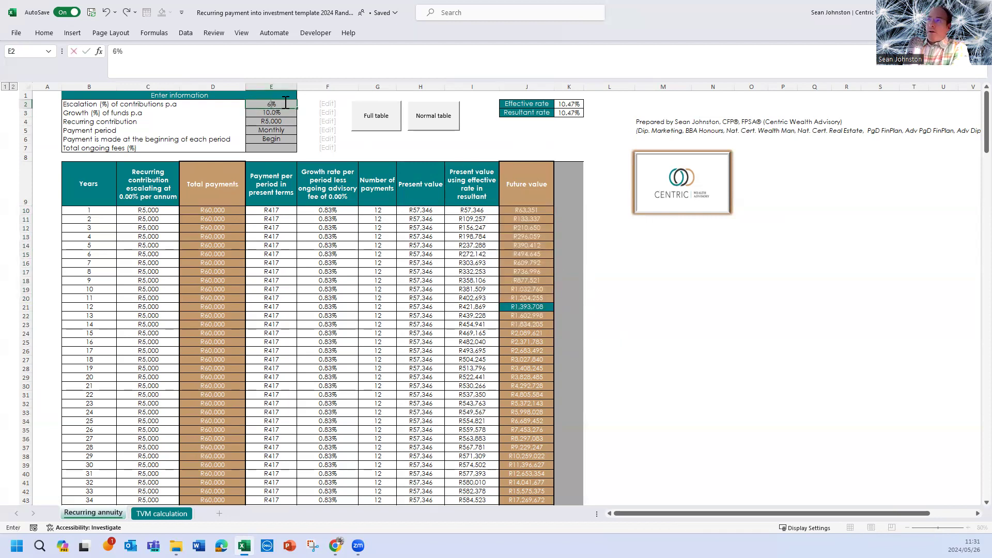
{"action": "left_click", "coordinate": [341, 247]}
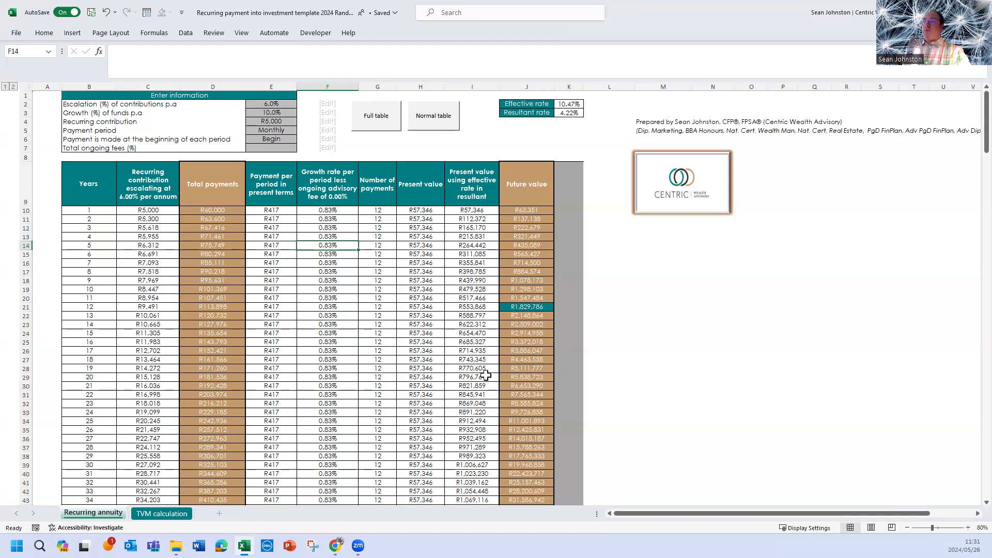
{"action": "left_click", "coordinate": [274, 123]}
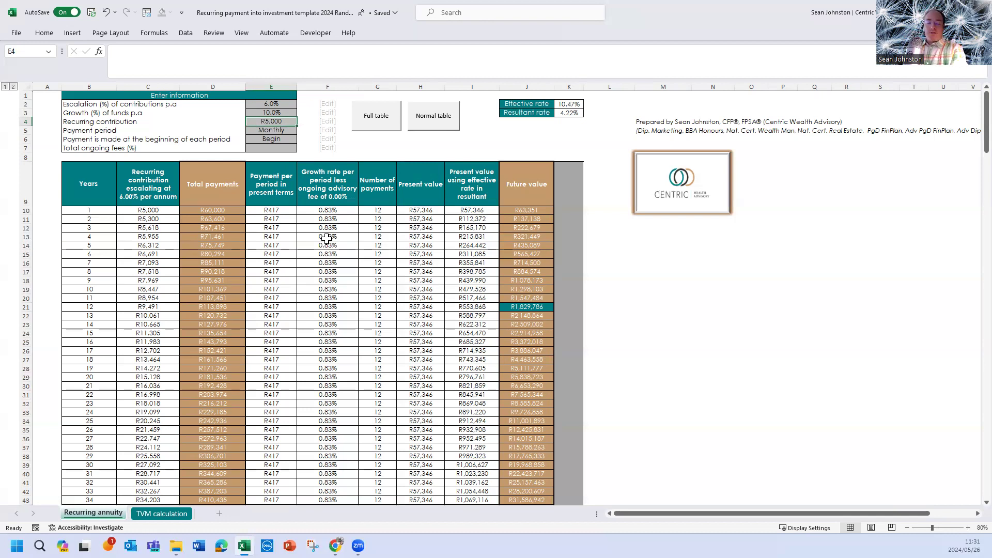
{"action": "left_click", "coordinate": [273, 104]}
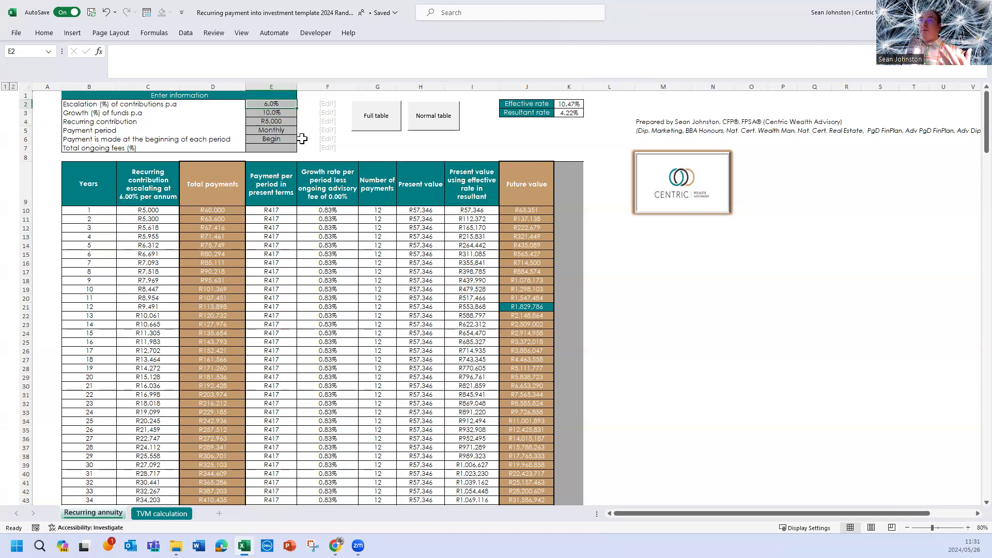
- Set the total ongoing fees to 1.5% and check the growth rate per period and the year 12 future value
{"action": "left_click", "coordinate": [288, 116]}
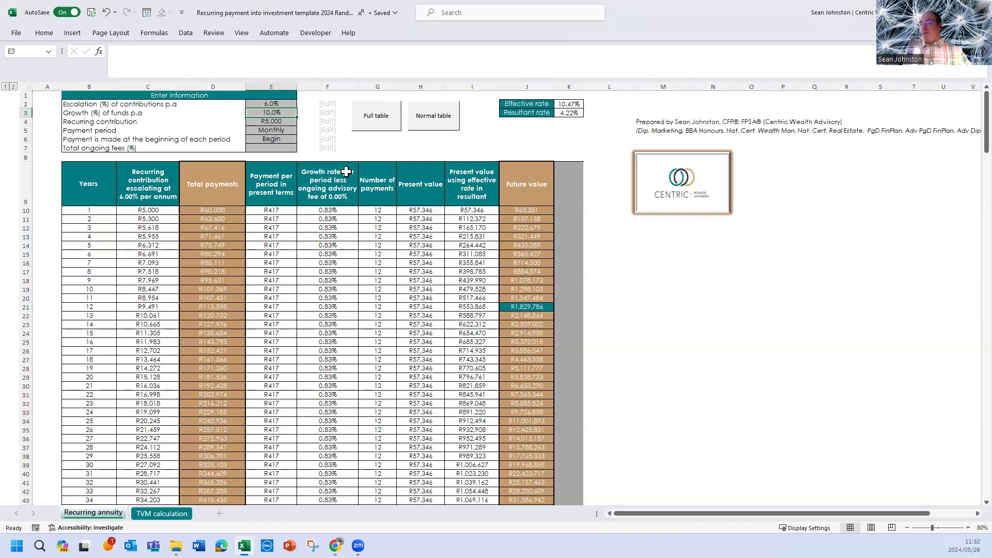
{"action": "left_click", "coordinate": [280, 147]}
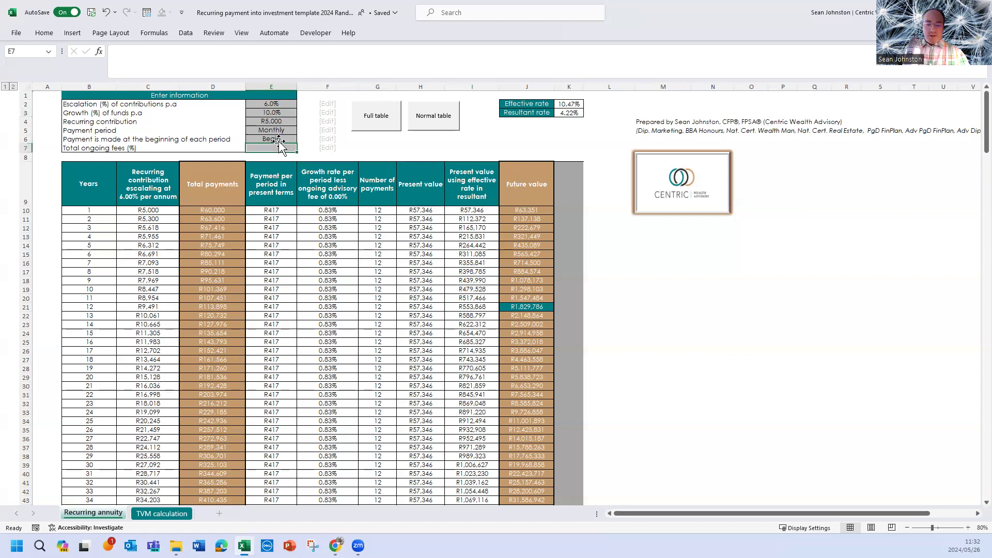
{"action": "type", "text": "1.5"}
{"action": "left_click", "coordinate": [327, 184]}
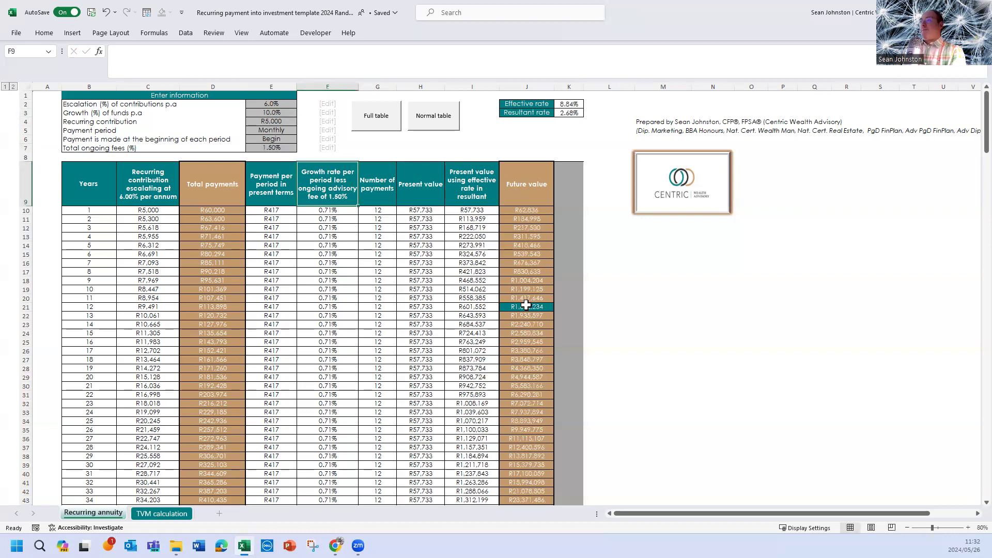
{"action": "left_click", "coordinate": [526, 306]}
{"action": "left_click", "coordinate": [266, 148]}
- Compare the fund growth on the Recurring annuity sheet with the growth rate after fees on the TVM calculation sheet
{"action": "left_click", "coordinate": [277, 114]}
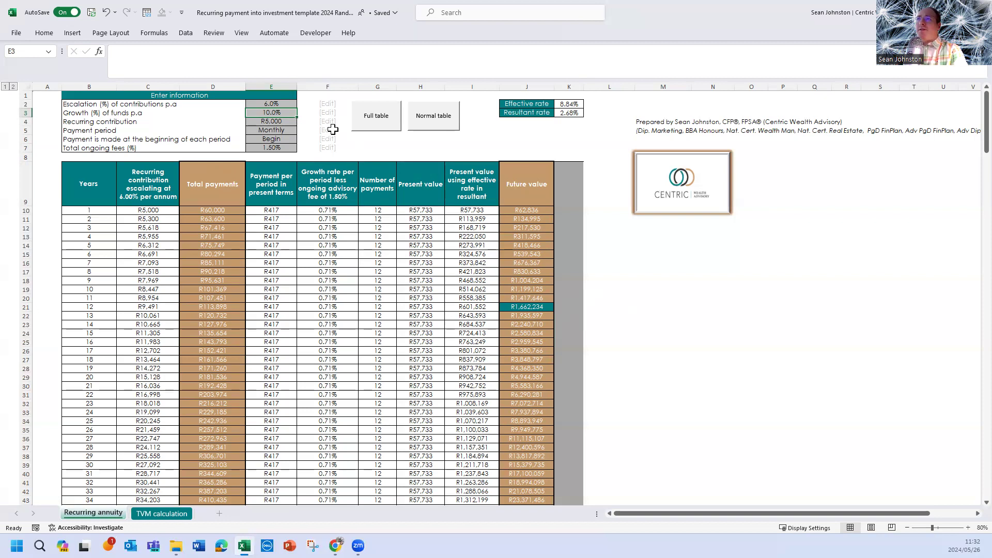
{"action": "left_click", "coordinate": [162, 514]}
{"action": "left_click", "coordinate": [423, 131]}
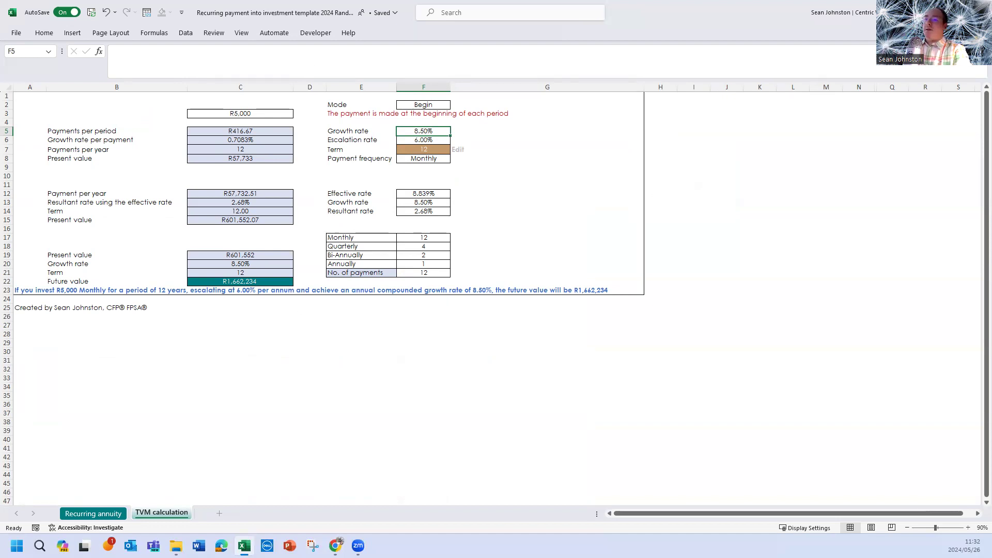
{"action": "left_click", "coordinate": [110, 514]}
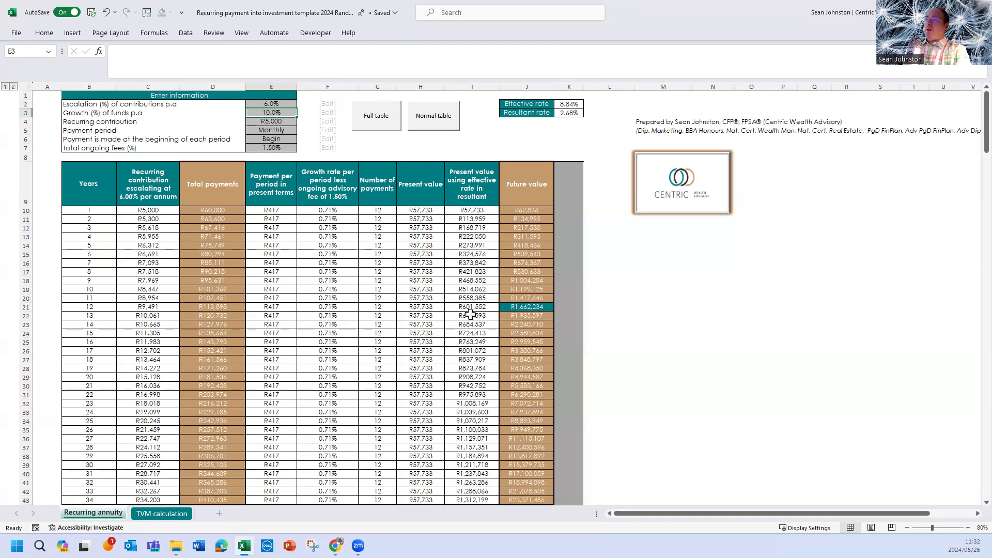
{"action": "left_click", "coordinate": [168, 514]}
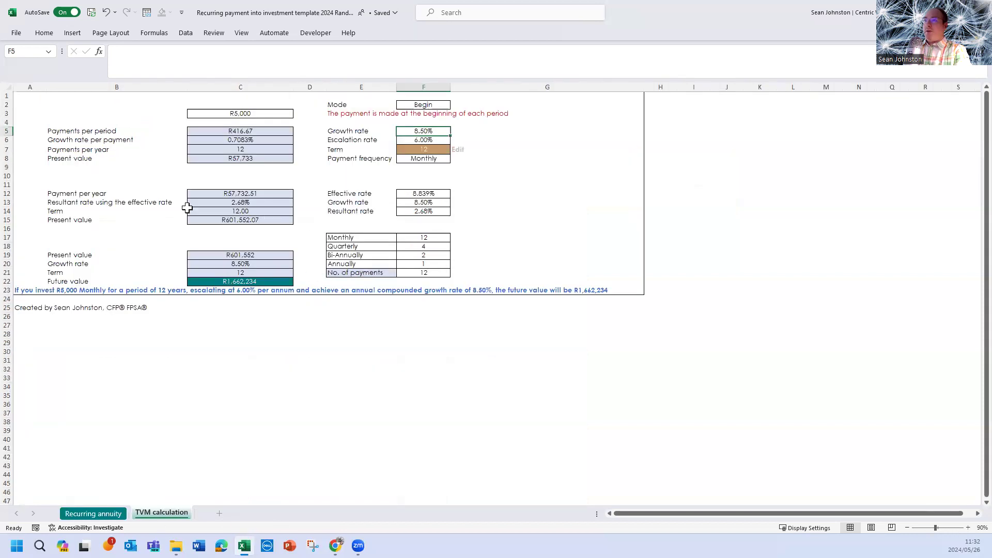
{"action": "left_click", "coordinate": [121, 513]}
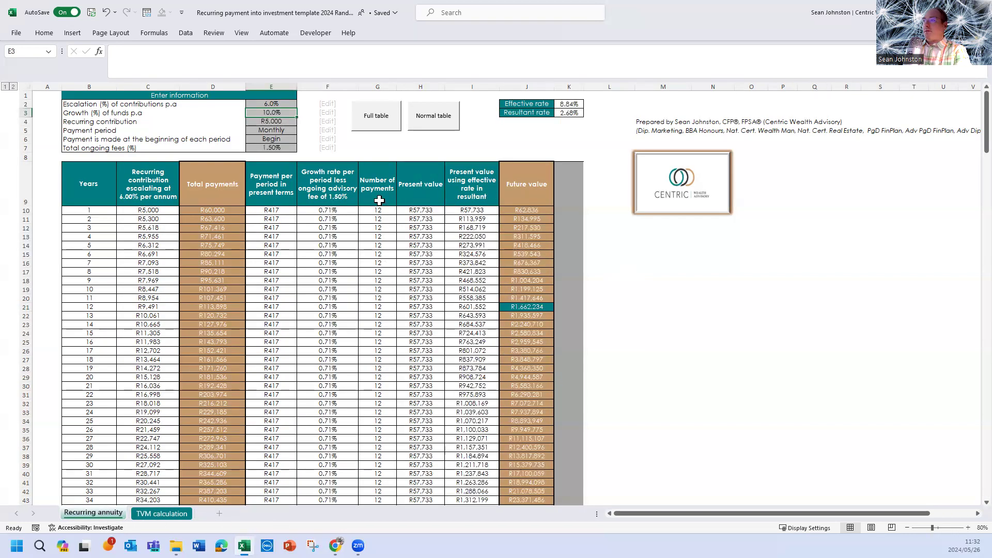
{"action": "left_click", "coordinate": [174, 512]}
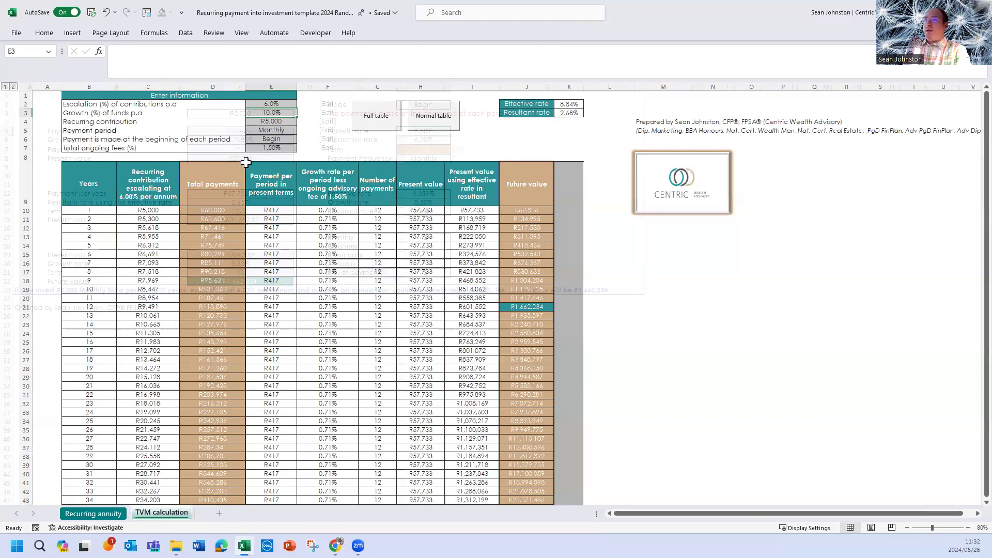
{"action": "key", "text": "ctrl+Page_Up"}
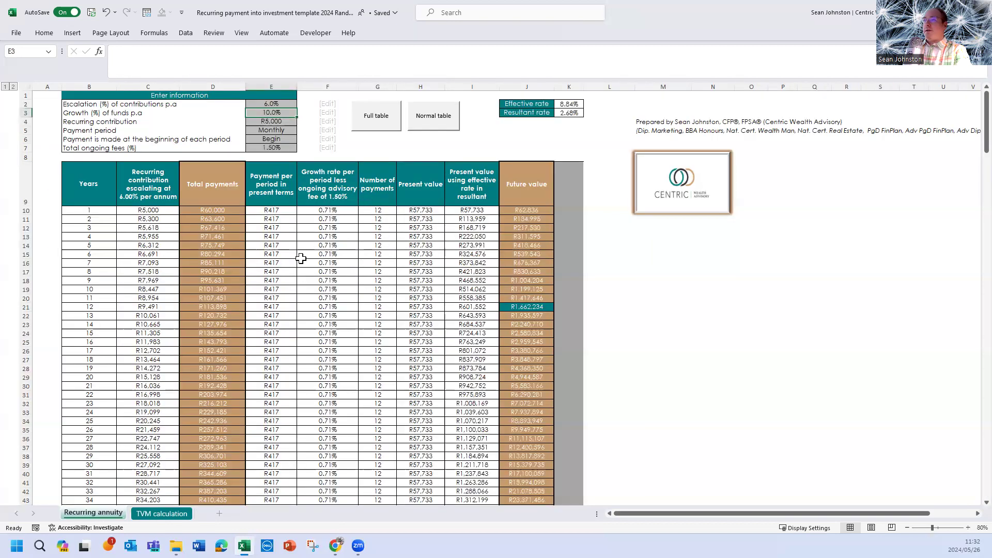
- Compare the payments per period and present values on the TVM calculation sheet with the matching columns of the Recurring annuity table
{"action": "left_click", "coordinate": [181, 512]}
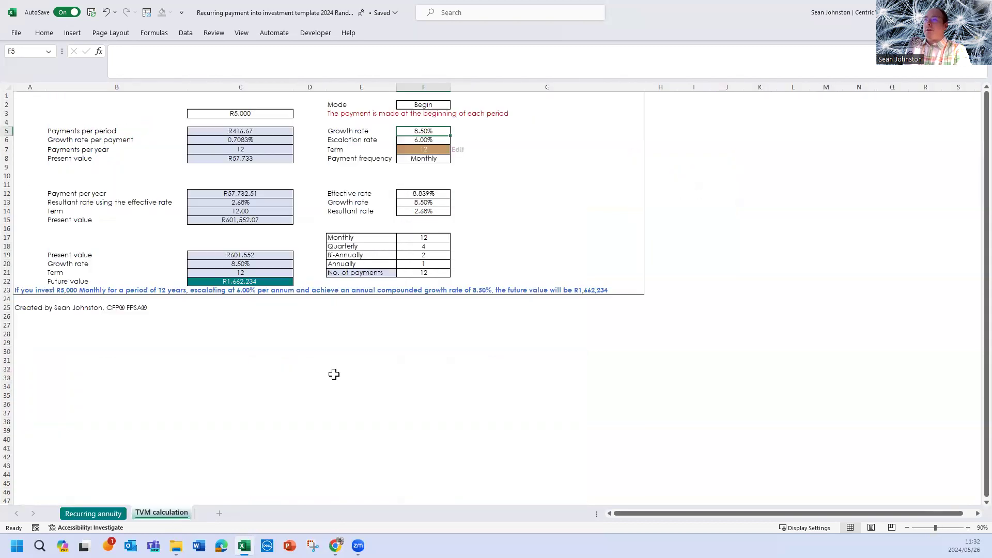
{"action": "left_click", "coordinate": [256, 132]}
{"action": "left_click", "coordinate": [106, 514]}
{"action": "left_click_drag", "start_coordinate": [271, 210], "coordinate": [274, 308]}
{"action": "left_click", "coordinate": [161, 513]}
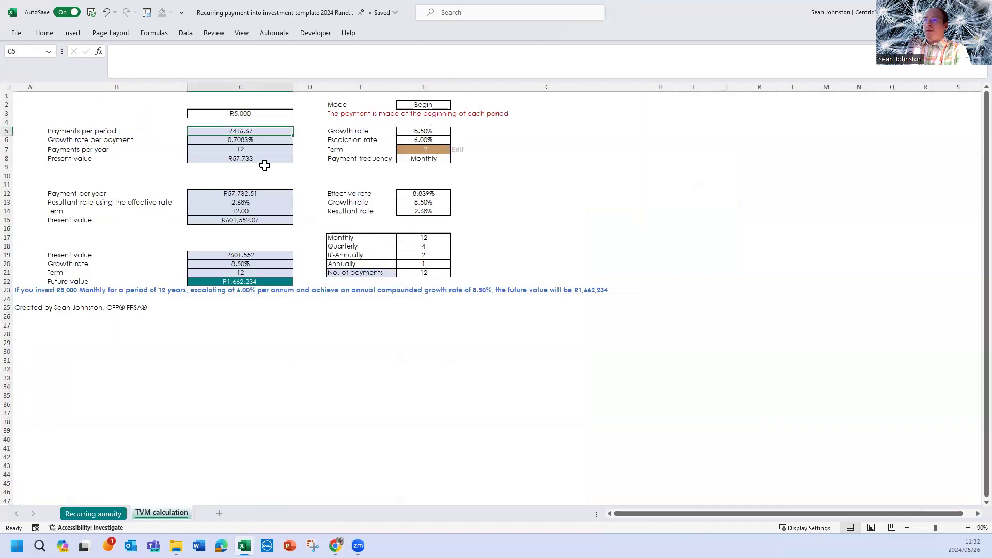
{"action": "left_click", "coordinate": [106, 514]}
{"action": "left_click_drag", "start_coordinate": [421, 211], "coordinate": [472, 342]}
{"action": "left_click", "coordinate": [157, 513]}
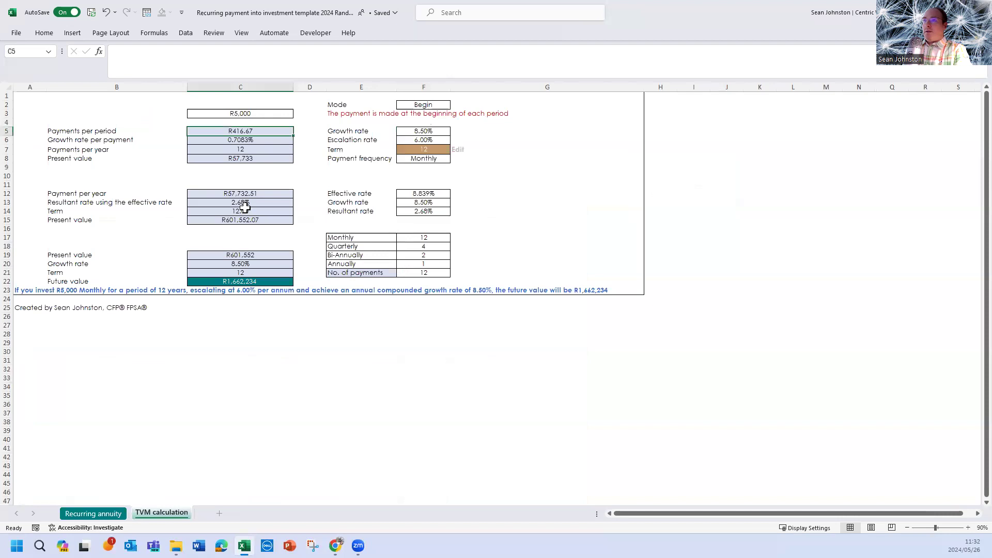
{"action": "key", "text": "ctrl+Page_Up"}
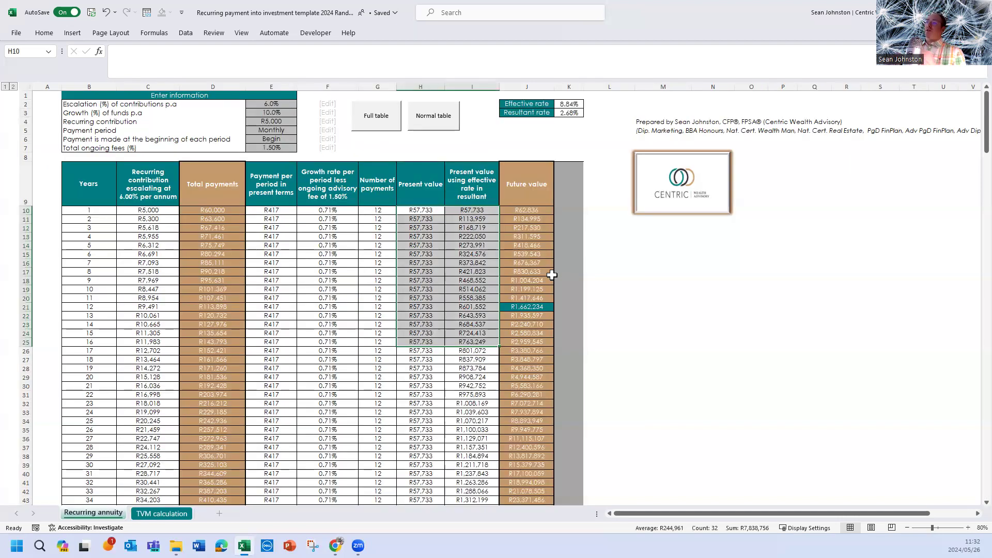
{"action": "left_click", "coordinate": [587, 282]}
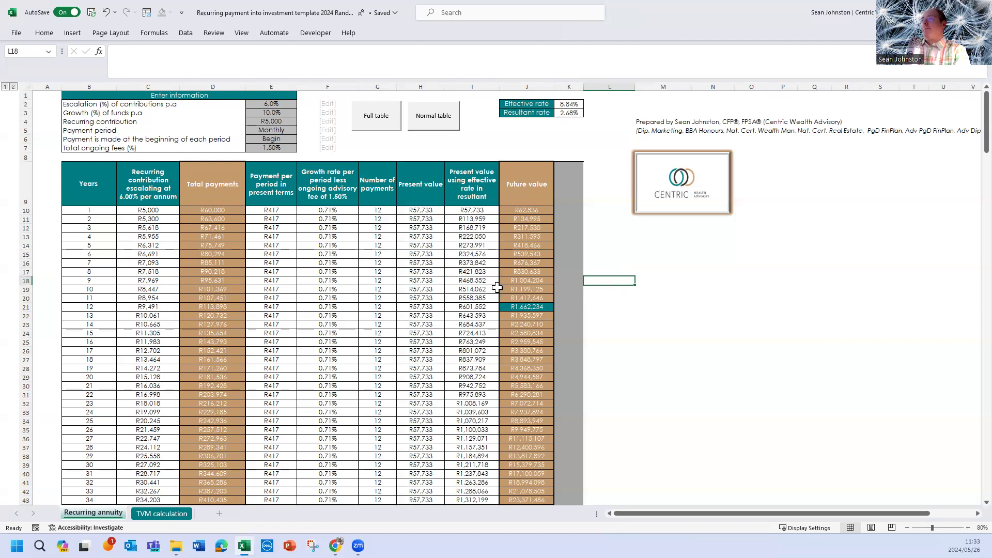
- Set the term to 20 years on the TVM calculation sheet and review the Recurring annuity table and future value chart
{"action": "left_click", "coordinate": [174, 511]}
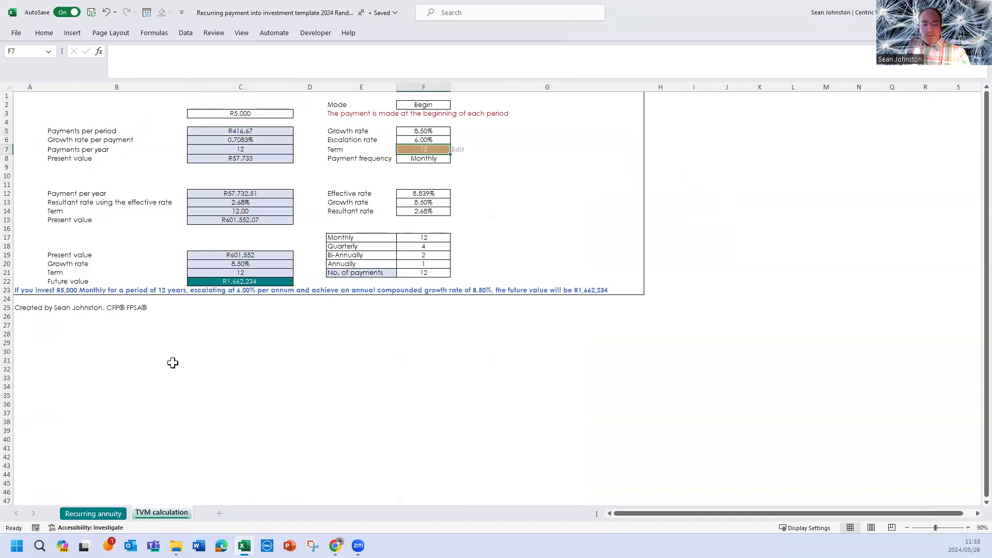
{"action": "type", "text": "20"}
{"action": "left_click", "coordinate": [89, 513]}
{"action": "scroll", "coordinate": [268, 327], "scroll_direction": "down", "scroll_amount": 3}
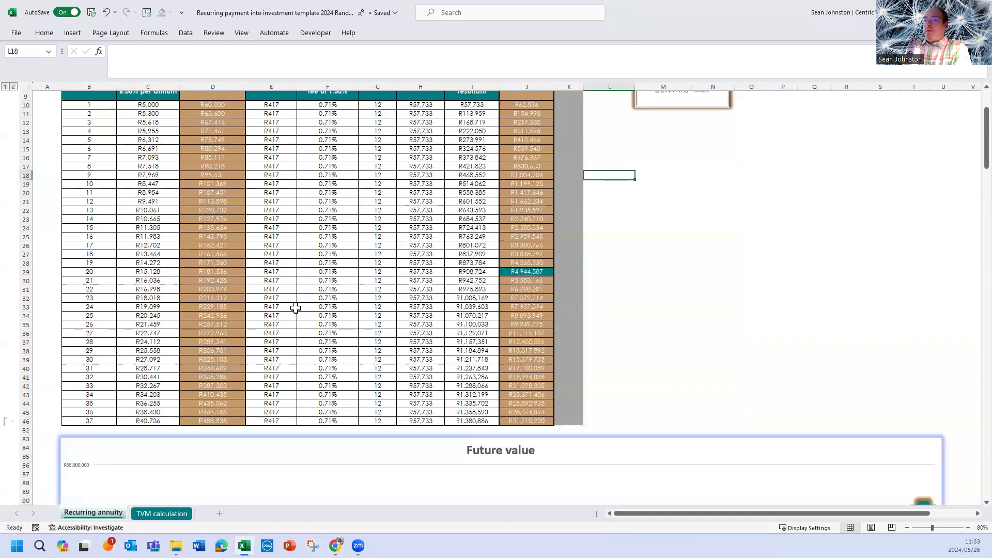
{"action": "scroll", "coordinate": [296, 308], "scroll_direction": "up", "scroll_amount": 3}
{"action": "scroll", "coordinate": [317, 310], "scroll_direction": "down", "scroll_amount": 12}
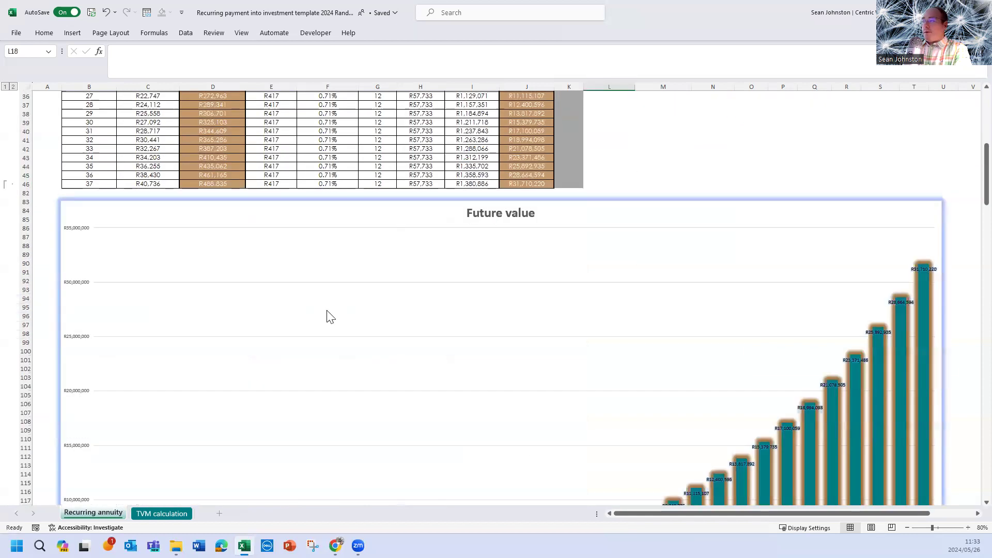
{"action": "scroll", "coordinate": [331, 316], "scroll_direction": "down", "scroll_amount": 7}
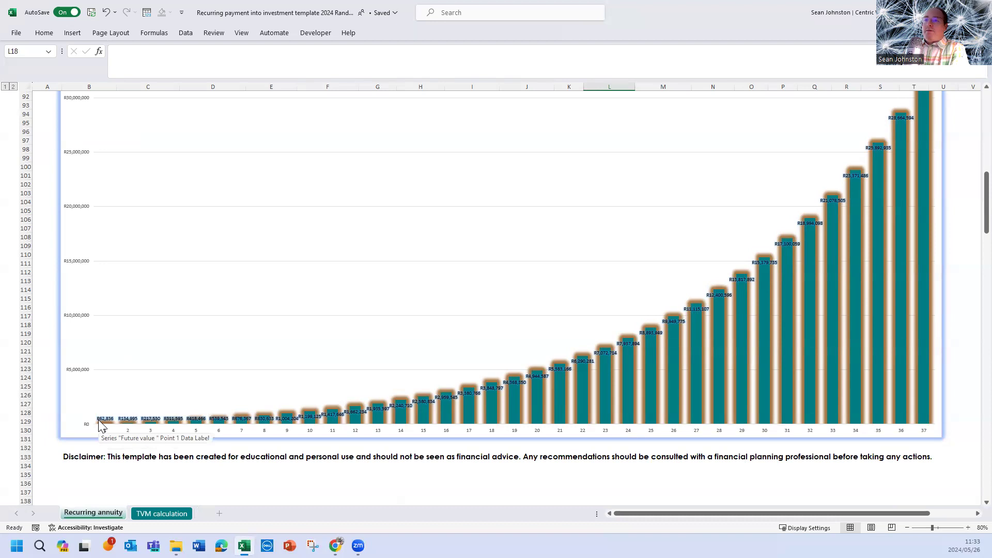
{"action": "scroll", "coordinate": [327, 184], "scroll_direction": "up", "scroll_amount": 20}
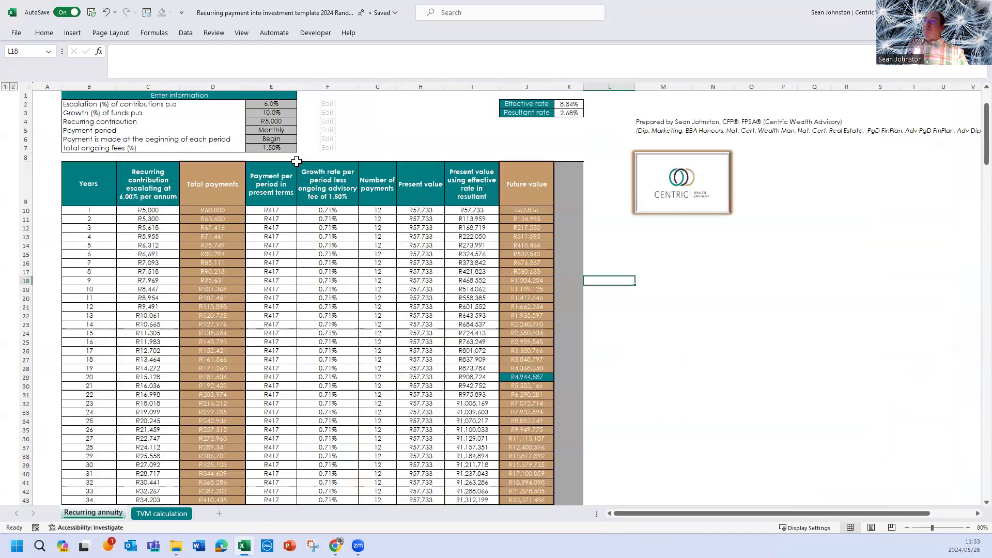
- Set the escalation of contributions to 4% and view the future value chart
{"action": "left_click", "coordinate": [278, 109]}
{"action": "type", "text": "4%"}
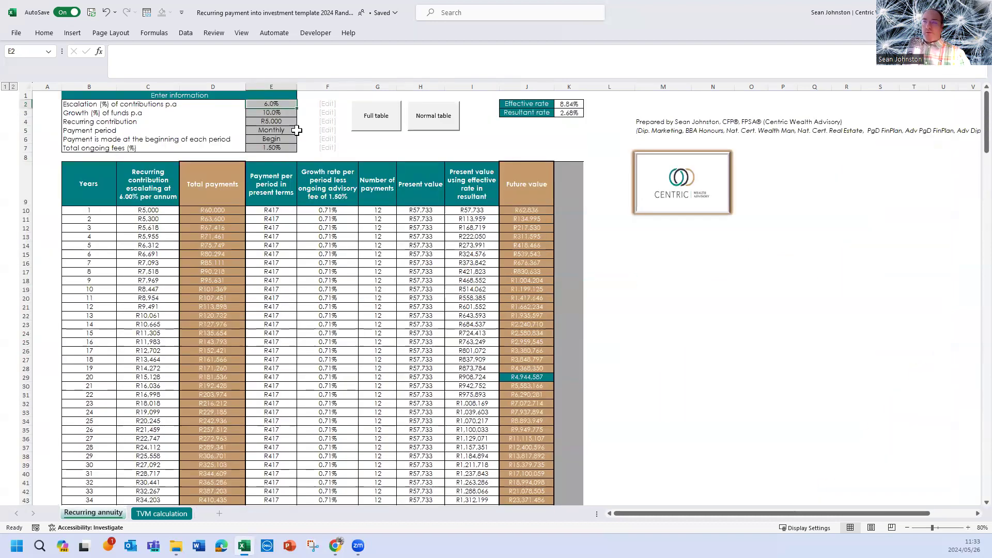
{"action": "left_click", "coordinate": [315, 154]}
{"action": "scroll", "coordinate": [299, 380], "scroll_direction": "down", "scroll_amount": 20}
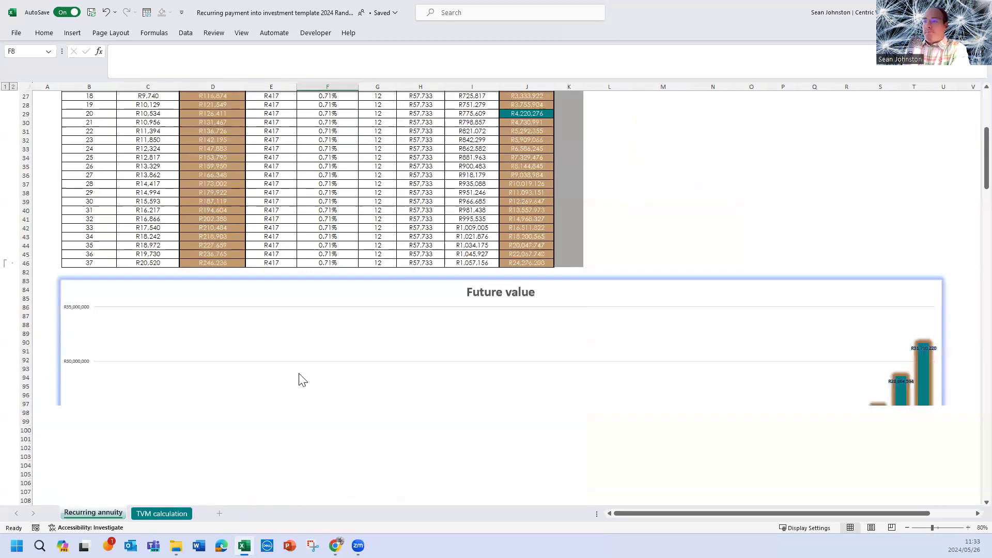
{"action": "scroll", "coordinate": [302, 380], "scroll_direction": "down", "scroll_amount": 8}
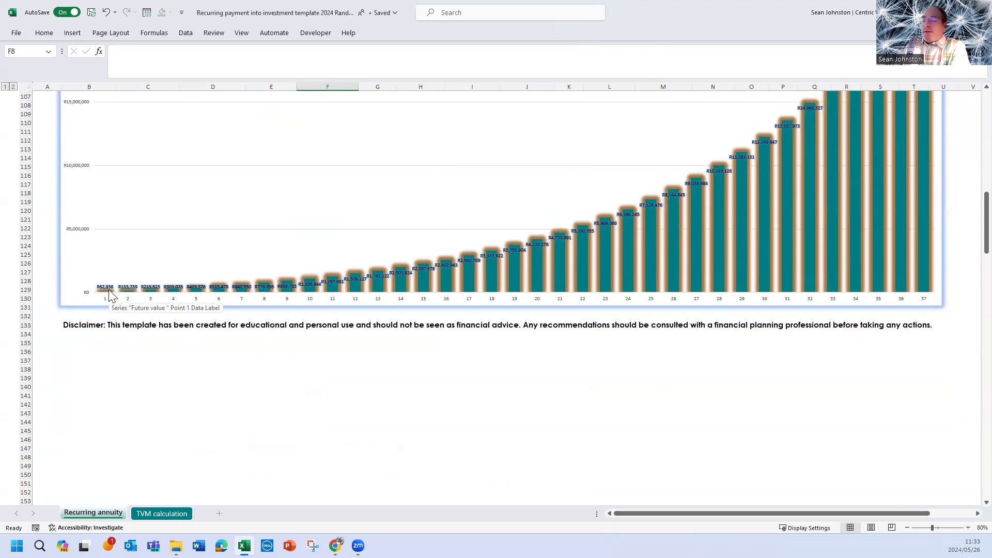
- Examine the future value growth across the chart and compare it with the year 20 and year 37 future values in the table
{"action": "scroll", "coordinate": [940, 261], "scroll_direction": "up", "scroll_amount": 3}
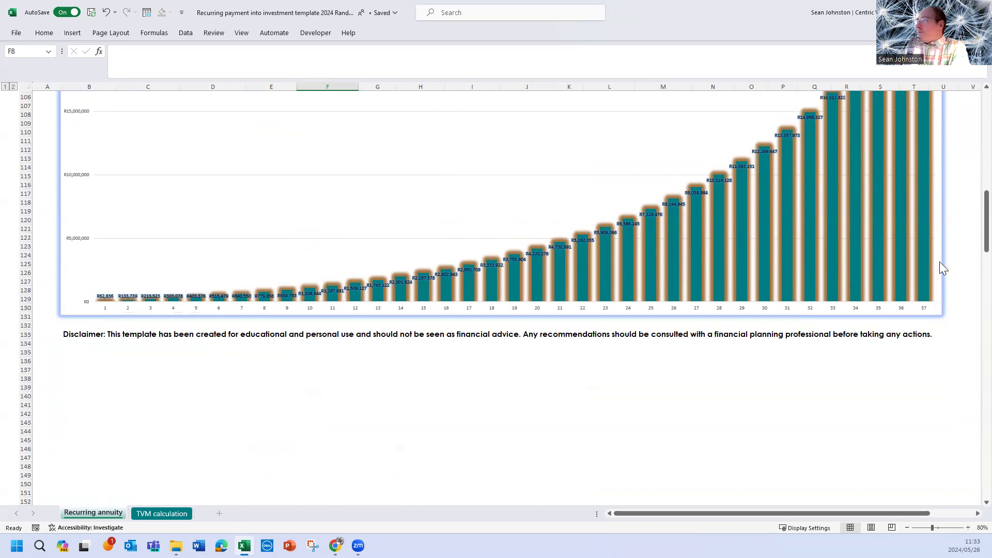
{"action": "scroll", "coordinate": [935, 294], "scroll_direction": "up", "scroll_amount": 3}
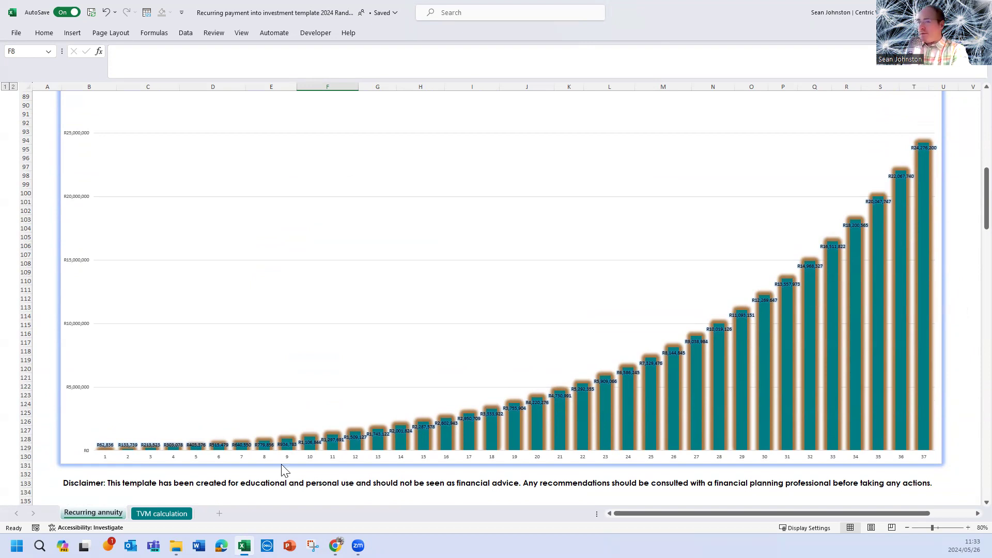
{"action": "scroll", "coordinate": [357, 388], "scroll_direction": "up", "scroll_amount": 10}
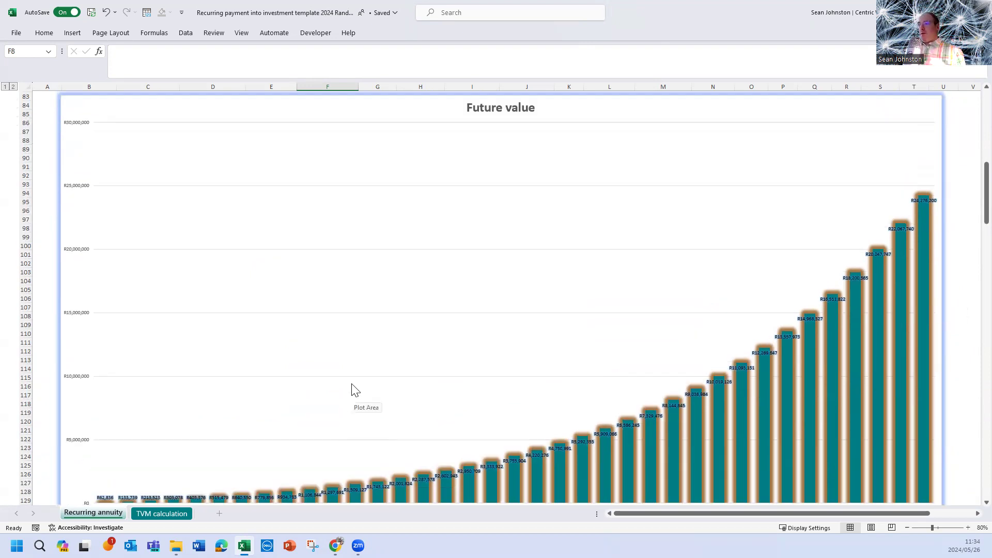
{"action": "scroll", "coordinate": [417, 339], "scroll_direction": "up", "scroll_amount": 4}
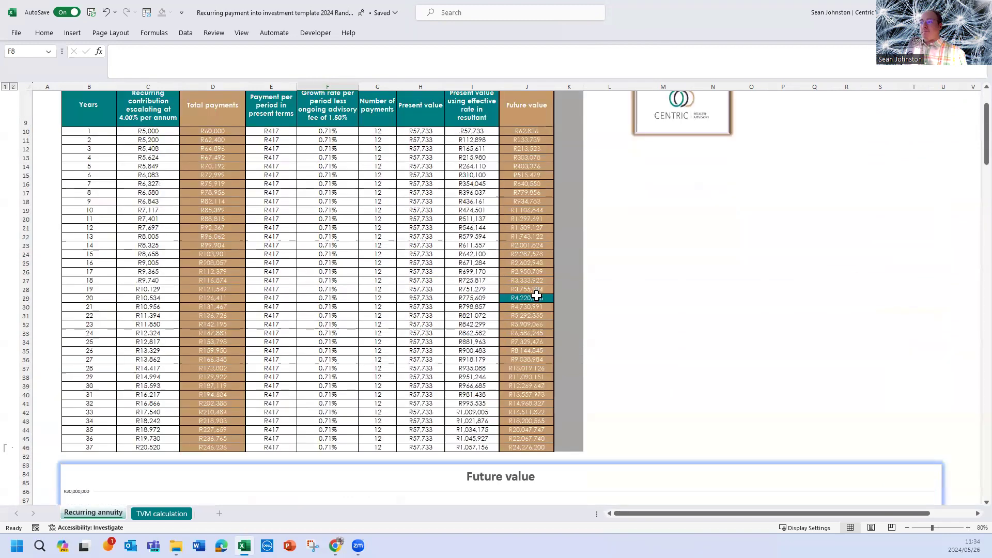
{"action": "scroll", "coordinate": [612, 331], "scroll_direction": "down", "scroll_amount": 12}
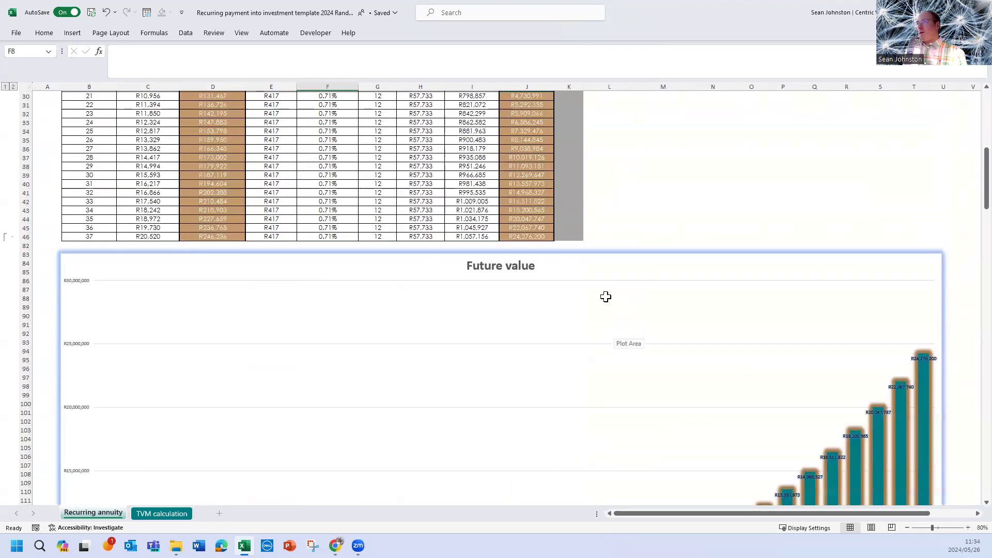
{"action": "scroll", "coordinate": [603, 295], "scroll_direction": "up", "scroll_amount": 11}
{"action": "left_click", "coordinate": [536, 394]}
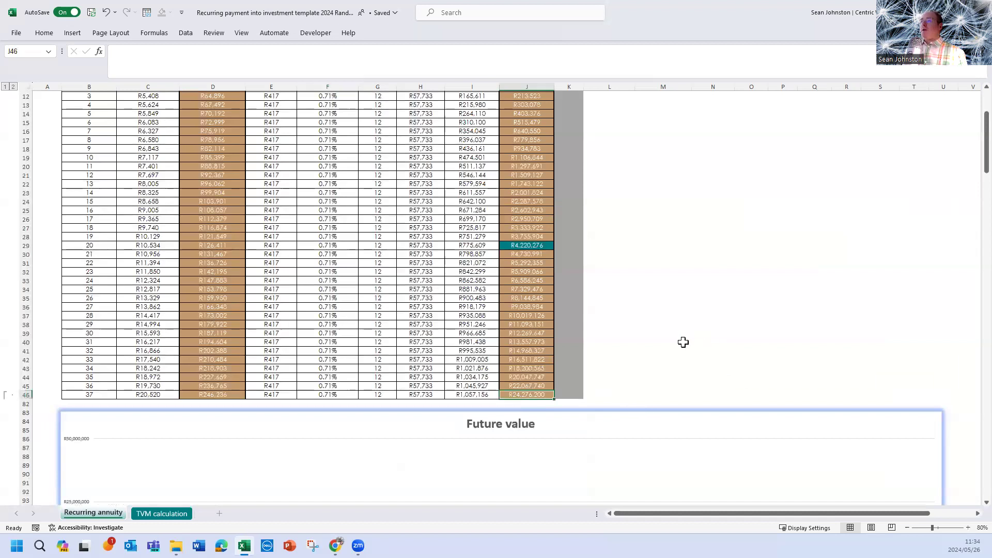
{"action": "scroll", "coordinate": [641, 330], "scroll_direction": "up", "scroll_amount": 4}
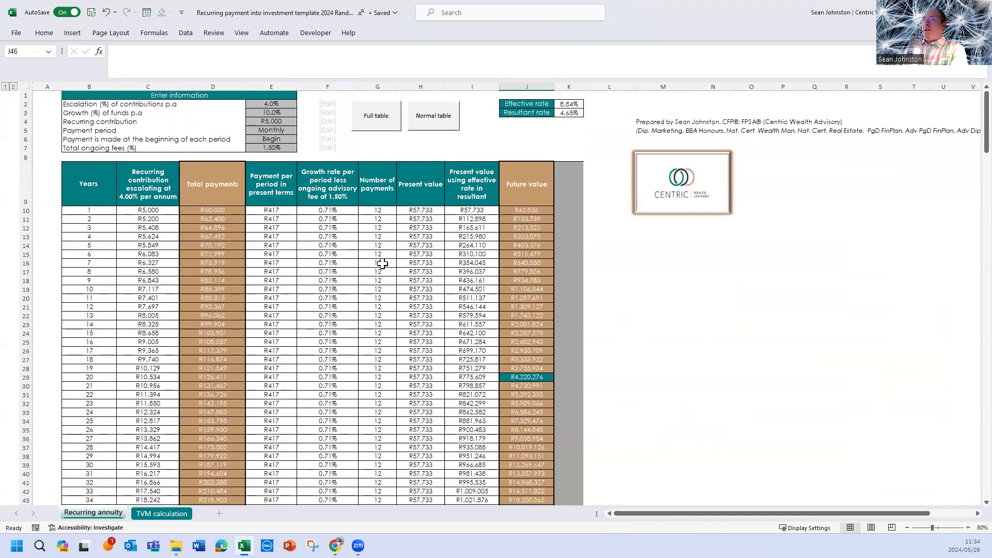
- Step through the escalating recurring contributions year by year, from year 1 down to year 28
{"action": "left_click", "coordinate": [161, 211]}
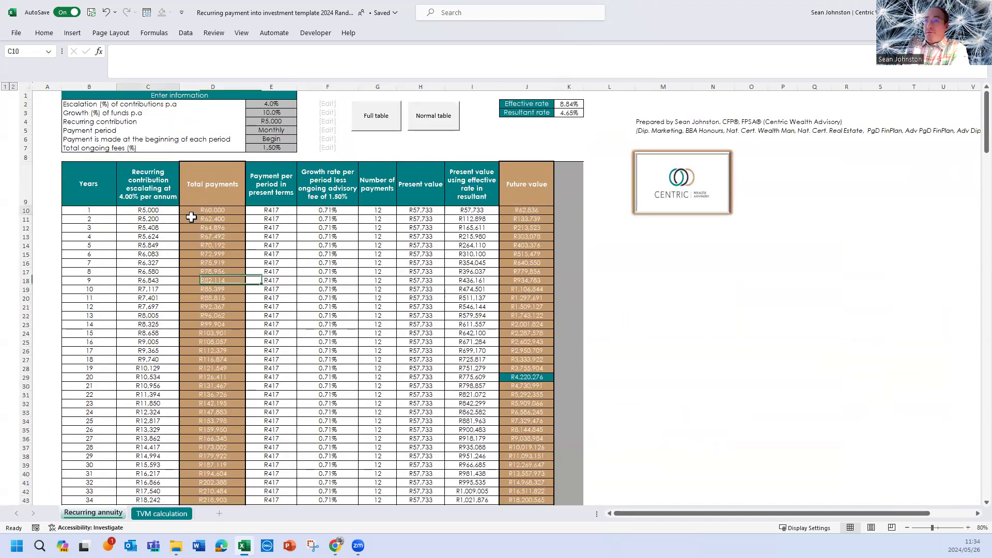
{"action": "key", "text": "Down"}
{"action": "key", "text": "Down"}
{"action": "key", "text": "Down"}
{"action": "key", "text": "Down"}
{"action": "key", "text": "Down"}
{"action": "key", "text": "Down"}
{"action": "key", "text": "Down"}
{"action": "key", "text": "Down"}
{"action": "key", "text": "Down"}
{"action": "key", "text": "Down"}
{"action": "key", "text": "Down"}
{"action": "key", "text": "Down"}
{"action": "key", "text": "Down"}
{"action": "key", "text": "Down"}
{"action": "key", "text": "Down"}
{"action": "key", "text": "Down"}
{"action": "key", "text": "Down"}
{"action": "key", "text": "Down"}
{"action": "key", "text": "Down"}
{"action": "key", "text": "Down"}
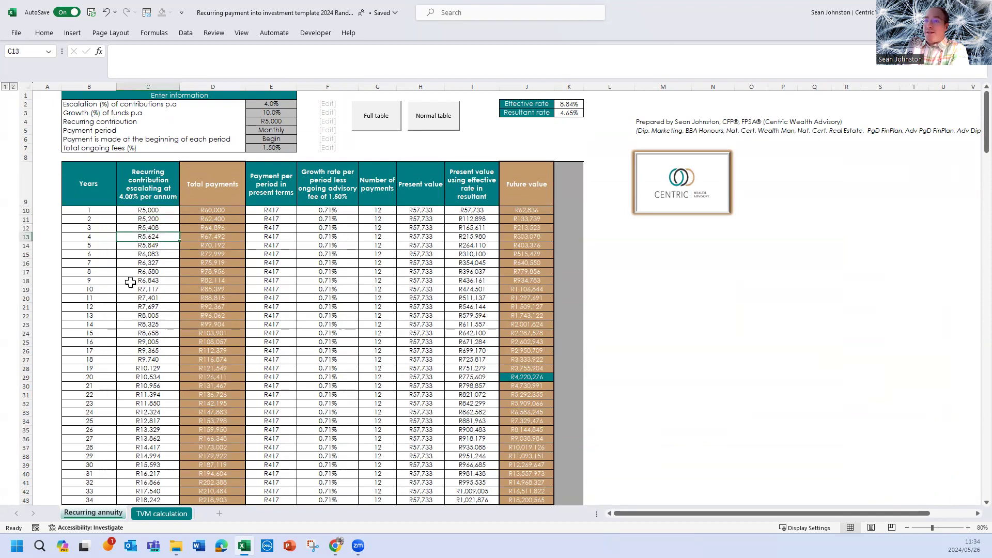
{"action": "key", "text": "Down"}
{"action": "key", "text": "Down"}
{"action": "key", "text": "Down"}
{"action": "key", "text": "Down"}
{"action": "key", "text": "Down"}
{"action": "key", "text": "Down"}
{"action": "key", "text": "Down"}
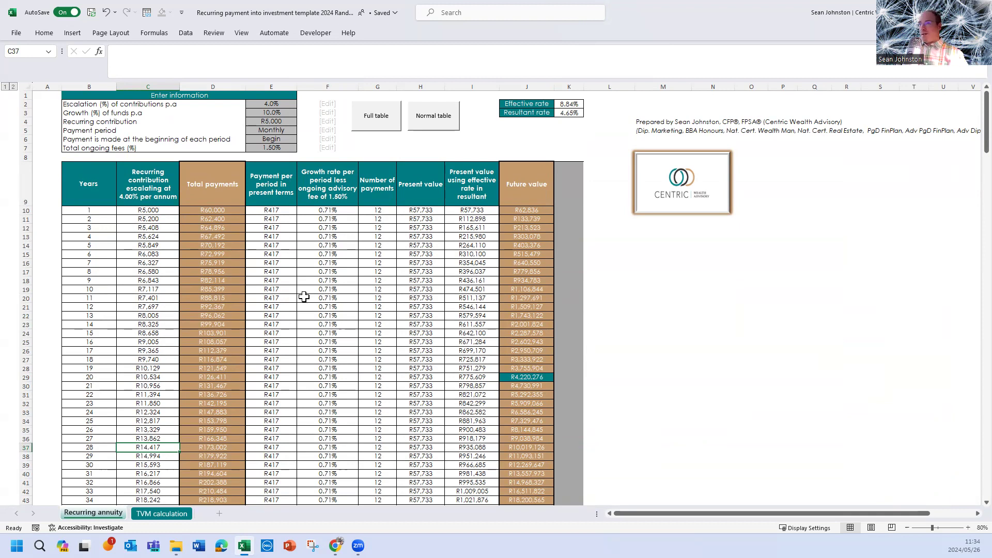
- Review the growth, fee and escalation inputs alongside the year 37 future value and the resultant rate
{"action": "left_click", "coordinate": [289, 113]}
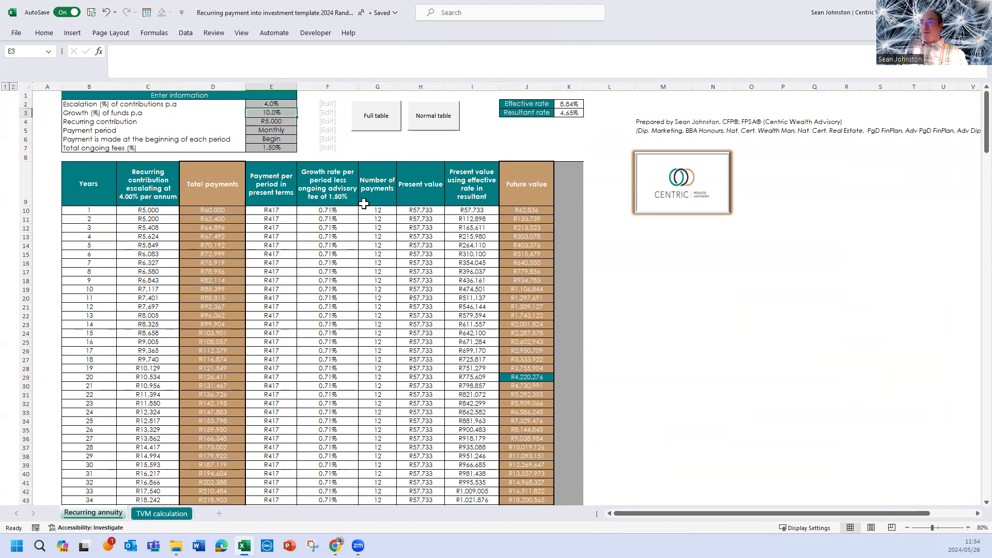
{"action": "left_click", "coordinate": [273, 147]}
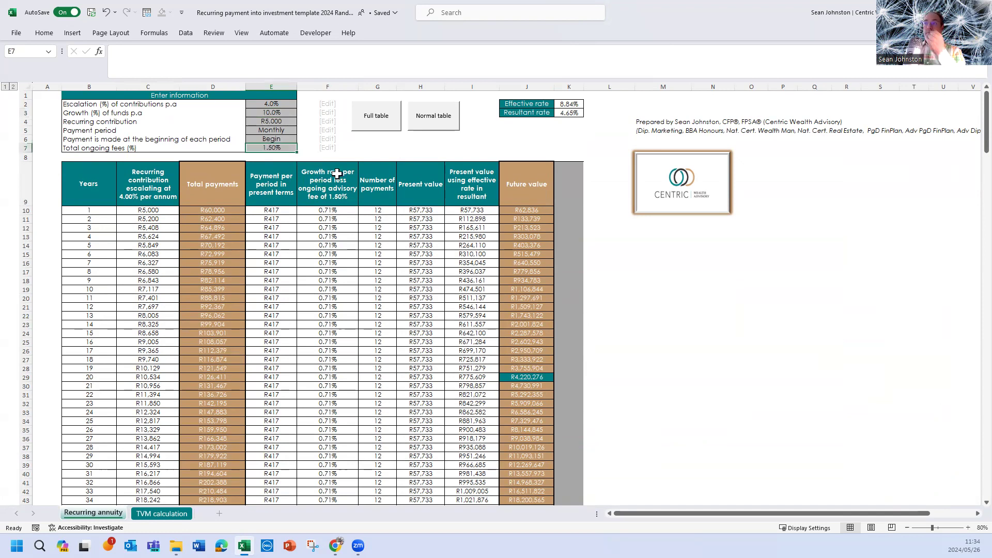
{"action": "scroll", "coordinate": [337, 173], "scroll_direction": "down", "scroll_amount": 9}
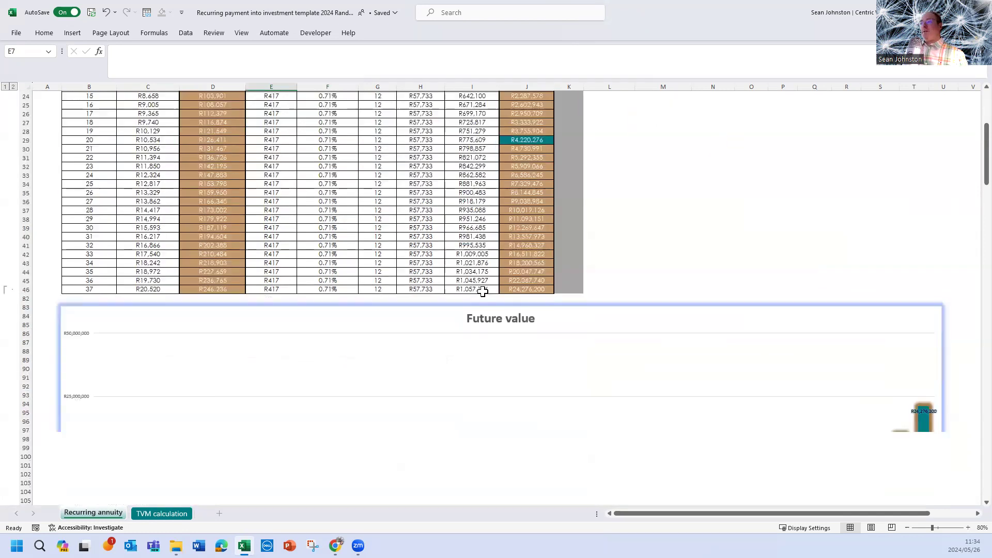
{"action": "left_click", "coordinate": [520, 261]}
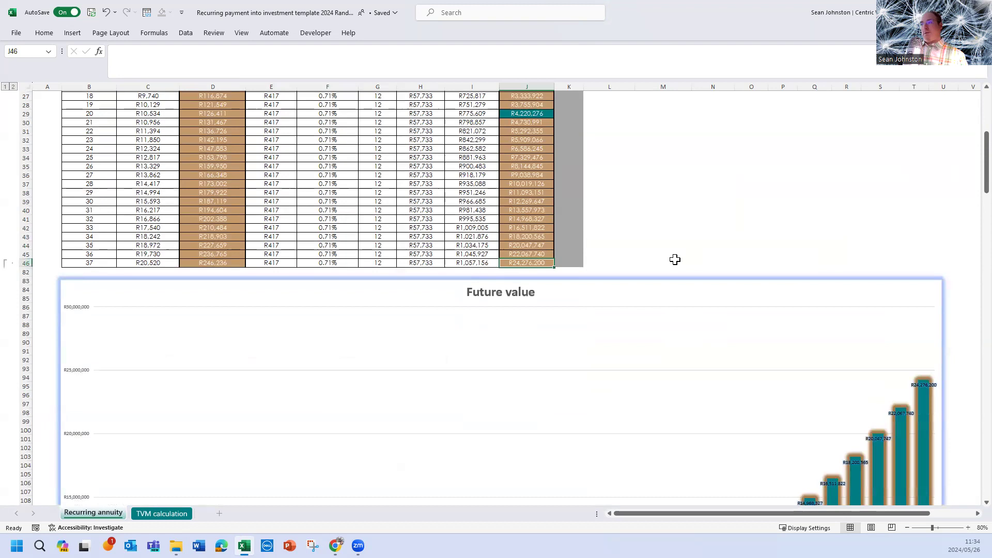
{"action": "scroll", "coordinate": [675, 260], "scroll_direction": "up", "scroll_amount": 9}
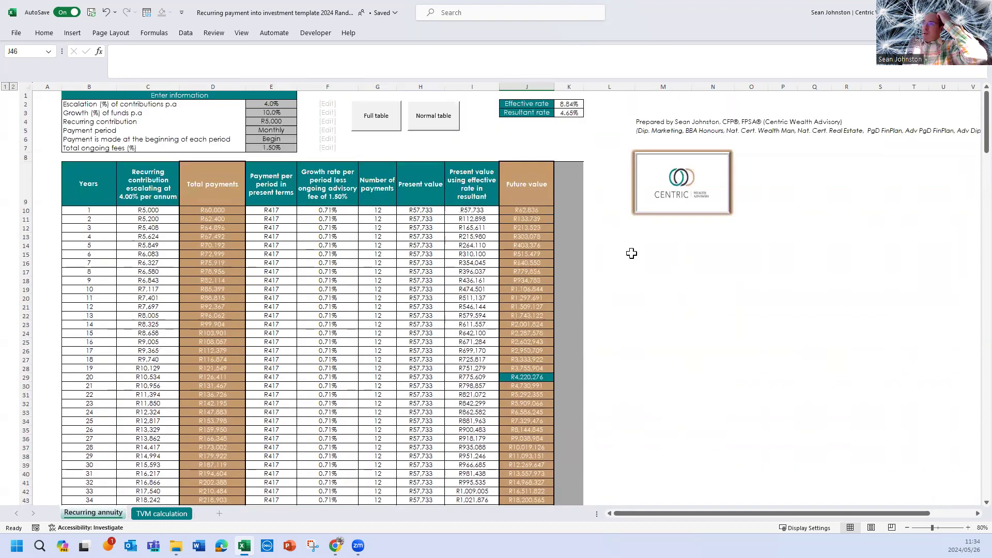
{"action": "left_click", "coordinate": [292, 106]}
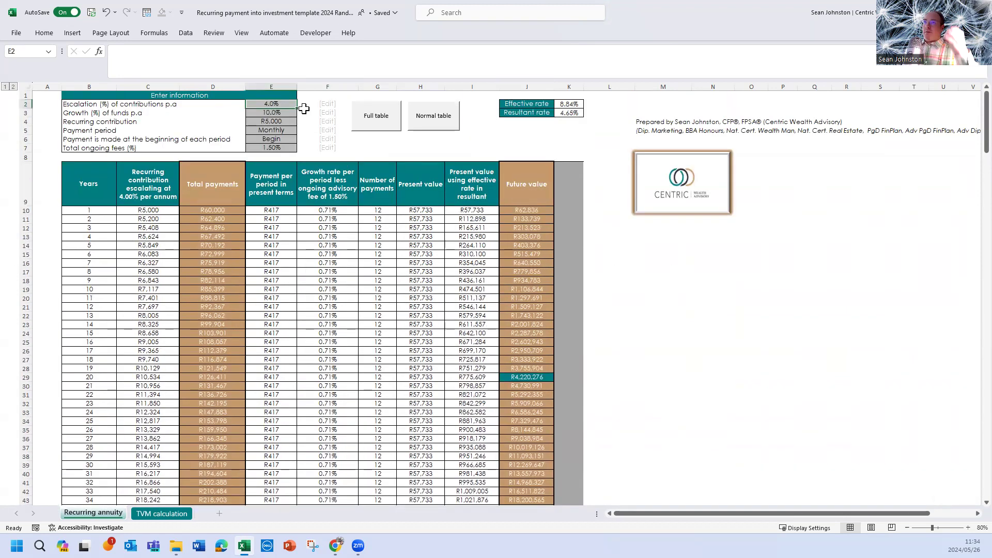
{"action": "left_click", "coordinate": [285, 113]}
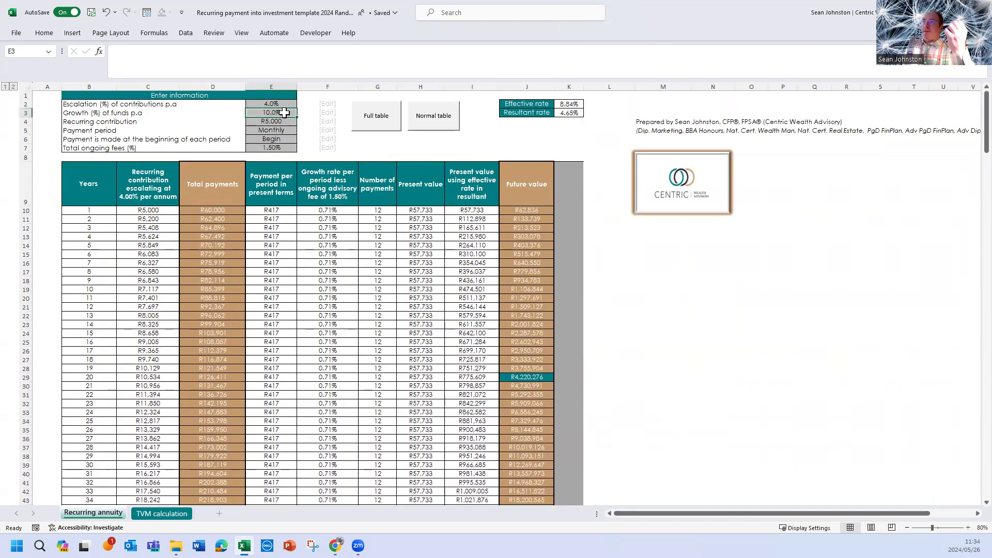
{"action": "left_click", "coordinate": [565, 113]}
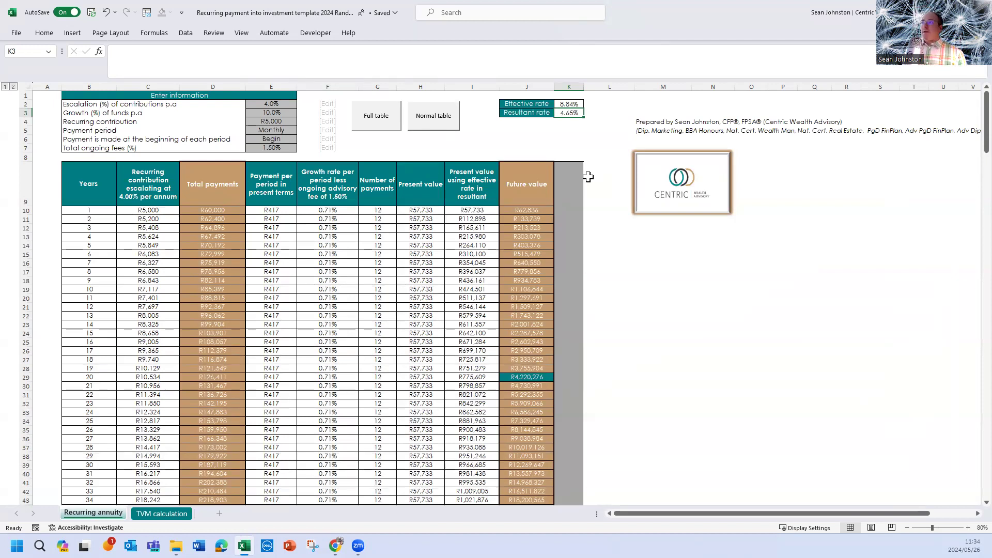
- Set the growth of funds to 12% per annum
{"action": "left_click", "coordinate": [275, 113]}
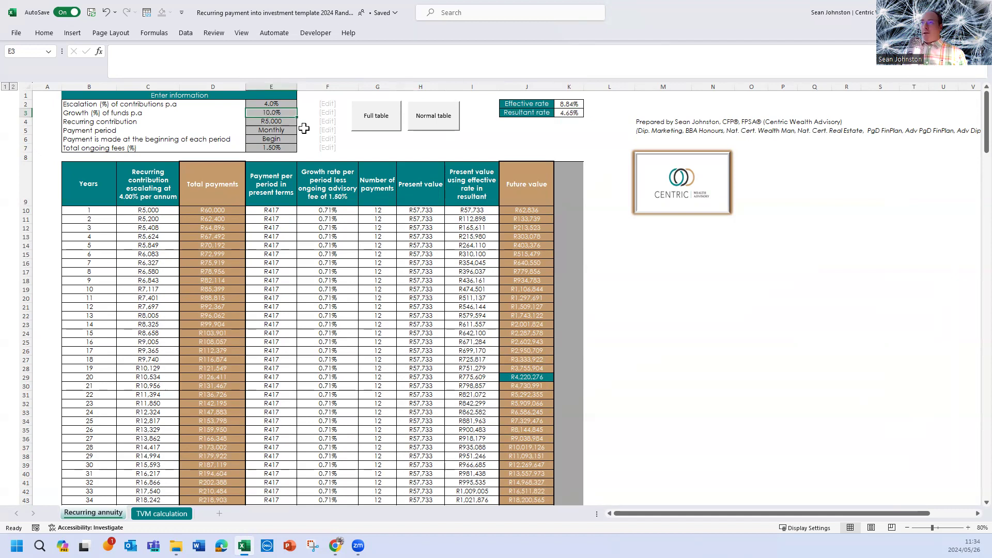
{"action": "type", "text": "12"}
{"action": "left_click", "coordinate": [330, 149]}
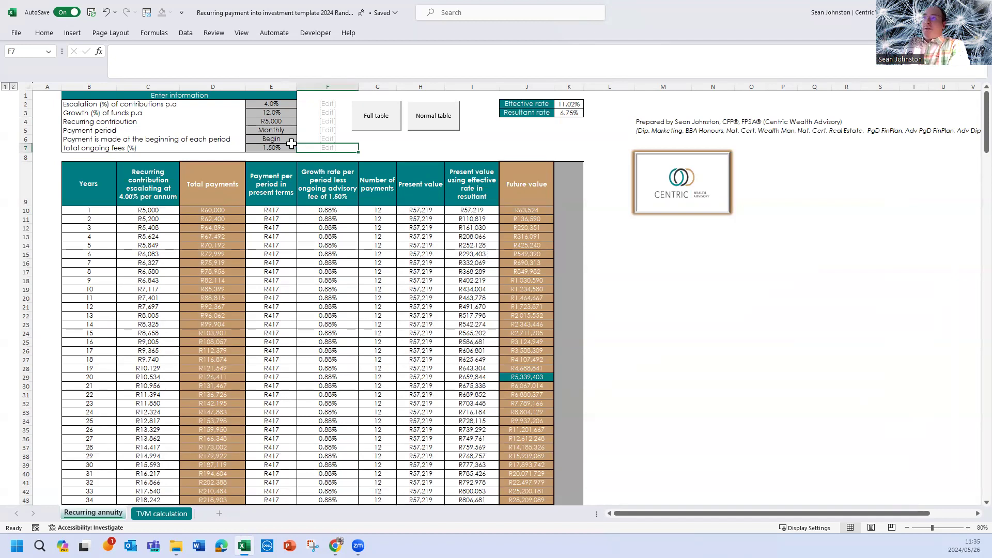
- Examine the effect of the higher growth rate on the year 37 future value and the final bars of the chart
{"action": "left_click", "coordinate": [274, 113]}
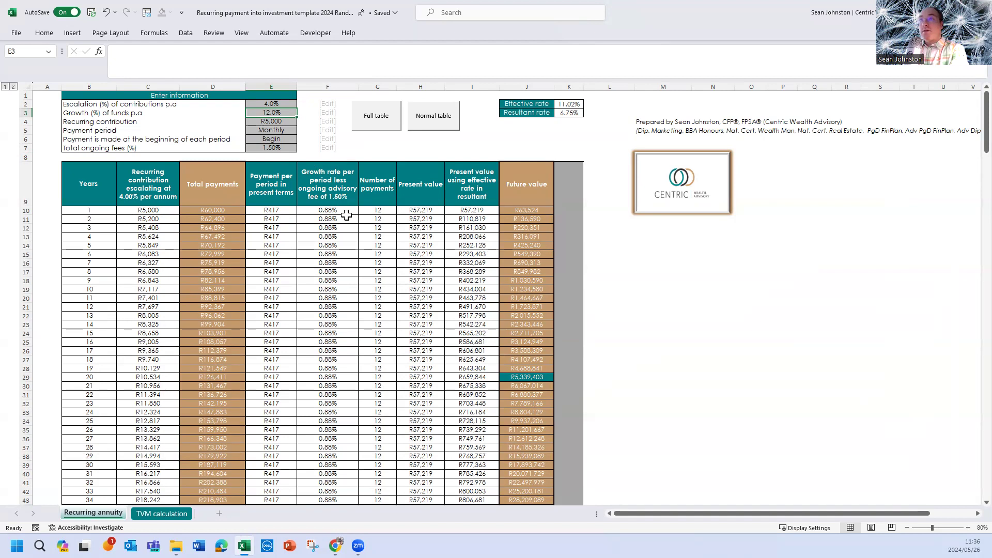
{"action": "scroll", "coordinate": [566, 333], "scroll_direction": "down", "scroll_amount": 4}
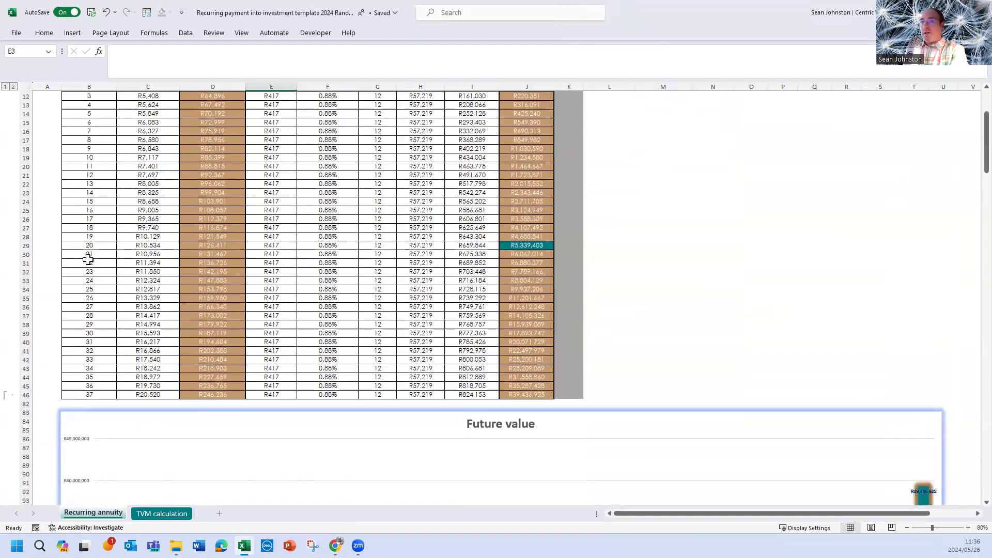
{"action": "scroll", "coordinate": [547, 334], "scroll_direction": "down", "scroll_amount": 1}
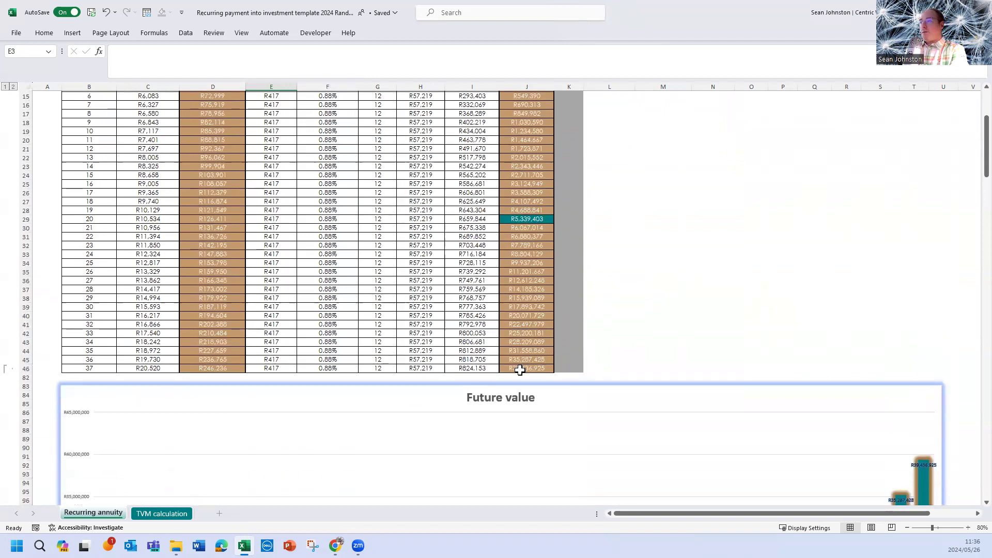
{"action": "left_click", "coordinate": [520, 368]}
{"action": "scroll", "coordinate": [610, 364], "scroll_direction": "down", "scroll_amount": 2}
{"action": "scroll", "coordinate": [640, 361], "scroll_direction": "down", "scroll_amount": 5}
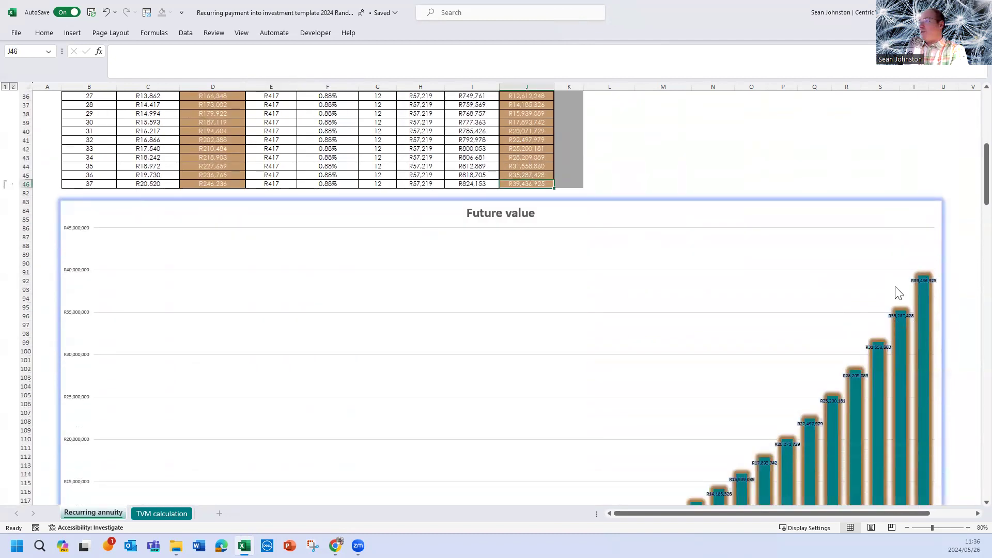
{"action": "scroll", "coordinate": [570, 361], "scroll_direction": "up", "scroll_amount": 6}
{"action": "scroll", "coordinate": [568, 351], "scroll_direction": "up", "scroll_amount": 5}
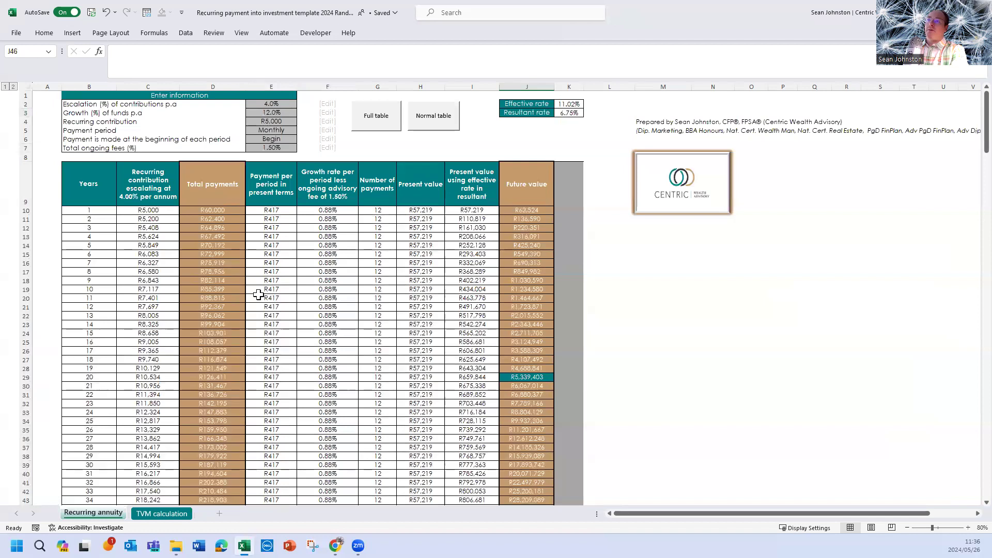
- Review the escalating recurring contributions from year 1 to year 21, along with the growth and total ongoing fees inputs
{"action": "left_click_drag", "start_coordinate": [148, 211], "coordinate": [147, 386]}
{"action": "left_click", "coordinate": [293, 114]}
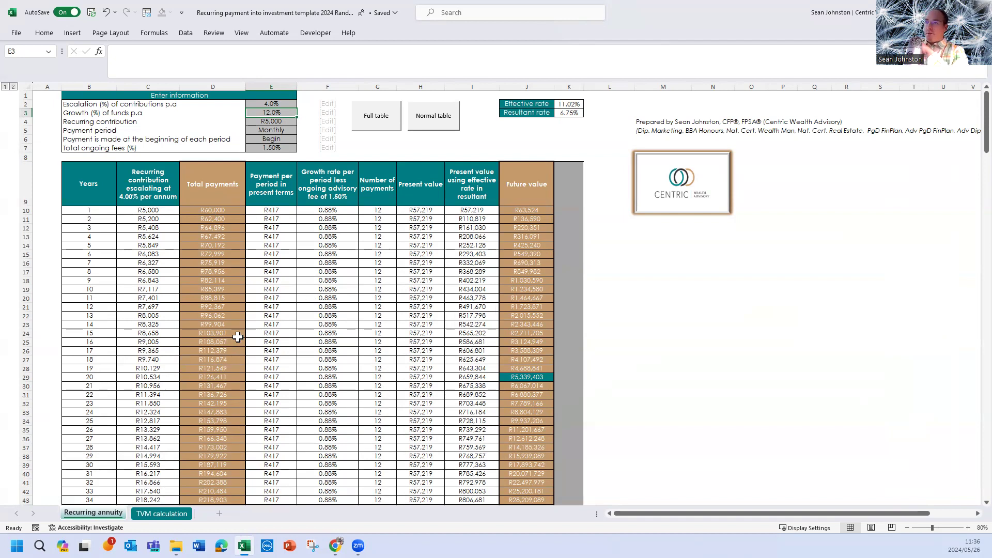
{"action": "left_click", "coordinate": [267, 149]}
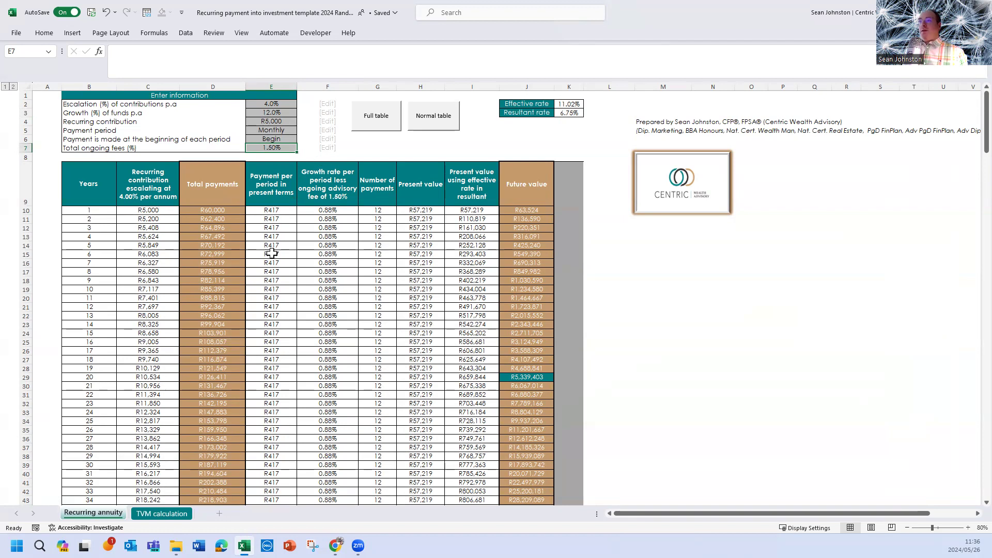
{"action": "scroll", "coordinate": [342, 428], "scroll_direction": "down", "scroll_amount": 1}
{"action": "scroll", "coordinate": [341, 428], "scroll_direction": "down", "scroll_amount": 1}
{"action": "scroll", "coordinate": [331, 431], "scroll_direction": "up", "scroll_amount": 2}
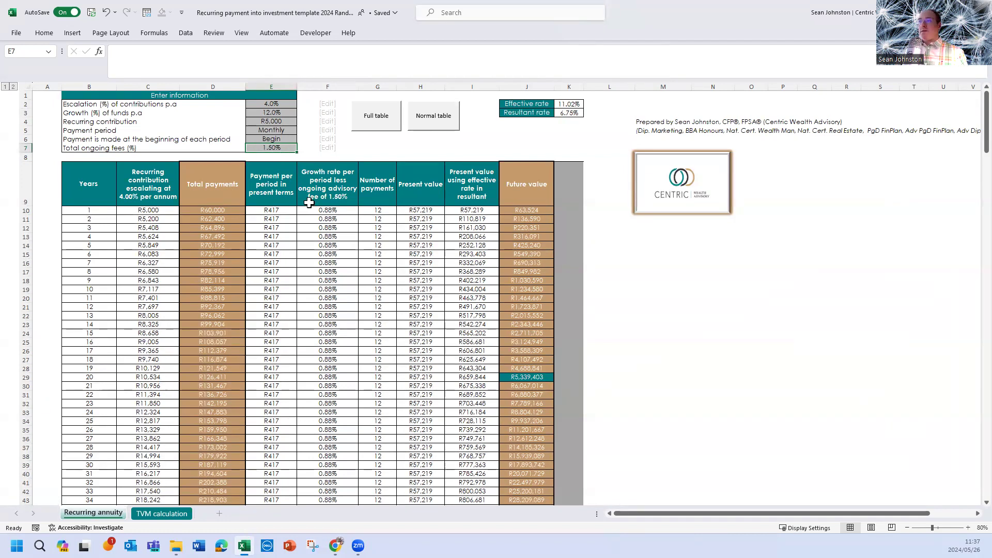
{"action": "scroll", "coordinate": [336, 326], "scroll_direction": "down", "scroll_amount": 1}
{"action": "scroll", "coordinate": [338, 328], "scroll_direction": "up", "scroll_amount": 1}
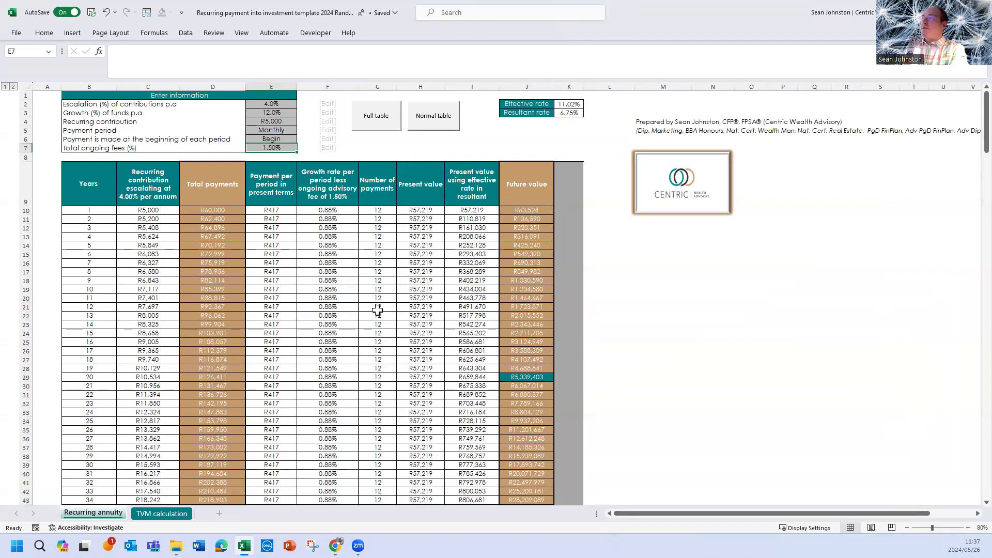
- Check where the normal table ends at year 37 and expand it to the full table
{"action": "scroll", "coordinate": [468, 315], "scroll_direction": "down", "scroll_amount": 1}
{"action": "scroll", "coordinate": [495, 346], "scroll_direction": "down", "scroll_amount": 4}
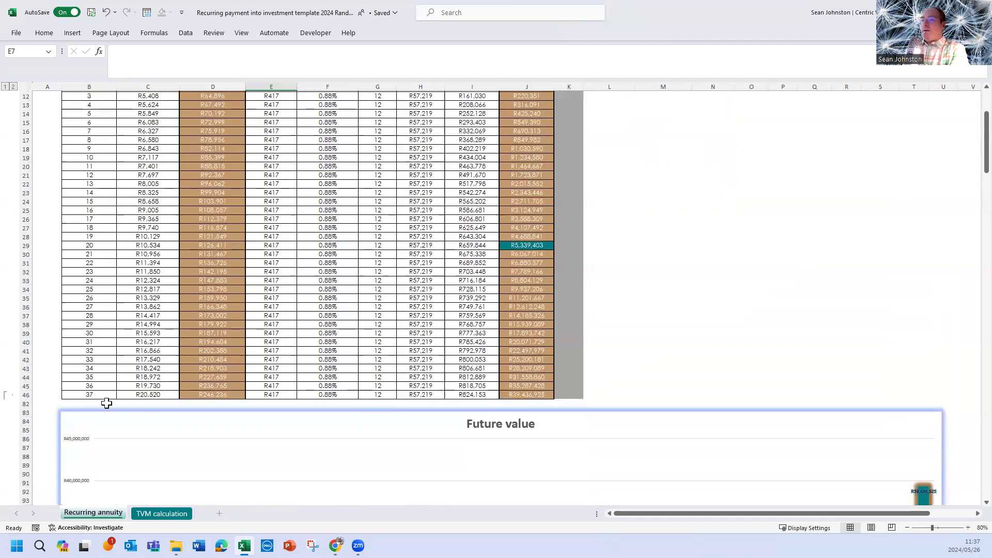
{"action": "scroll", "coordinate": [385, 362], "scroll_direction": "up", "scroll_amount": 2}
{"action": "scroll", "coordinate": [384, 362], "scroll_direction": "up", "scroll_amount": 2}
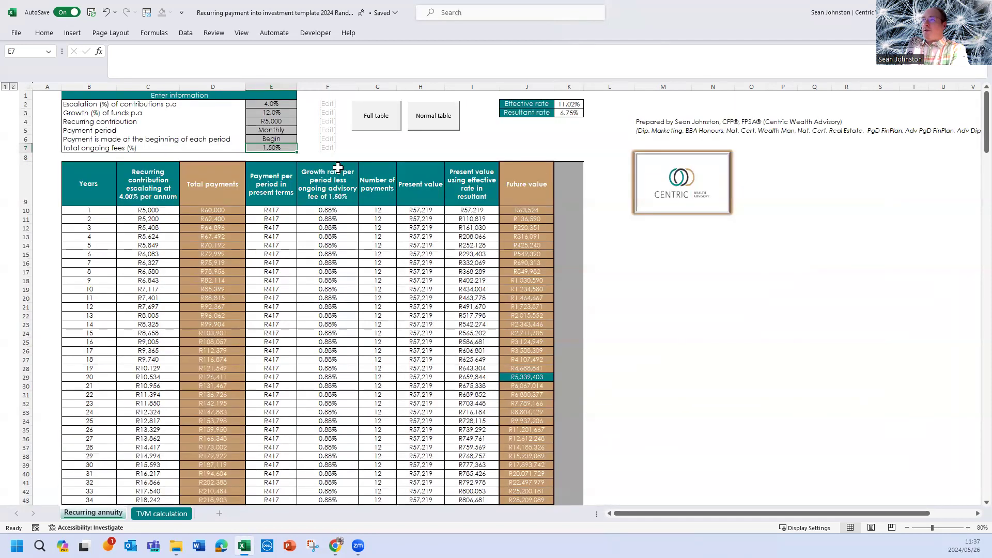
{"action": "scroll", "coordinate": [494, 292], "scroll_direction": "down", "scroll_amount": 3}
{"action": "scroll", "coordinate": [481, 292], "scroll_direction": "up", "scroll_amount": 3}
{"action": "left_click", "coordinate": [395, 128]}
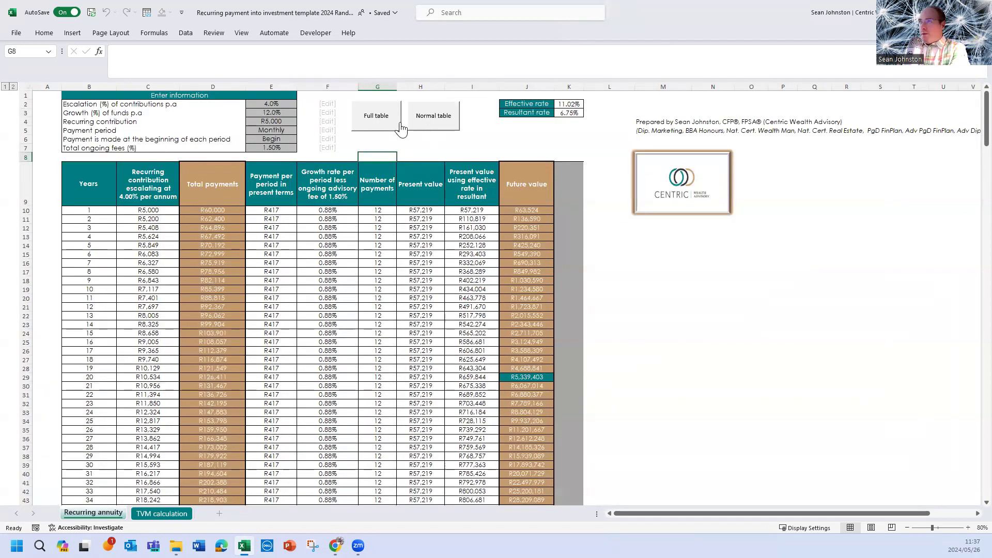
- Examine the full table and future value chart through year 71, including the year 71 future value
{"action": "scroll", "coordinate": [393, 183], "scroll_direction": "down", "scroll_amount": 4}
{"action": "scroll", "coordinate": [394, 182], "scroll_direction": "down", "scroll_amount": 4}
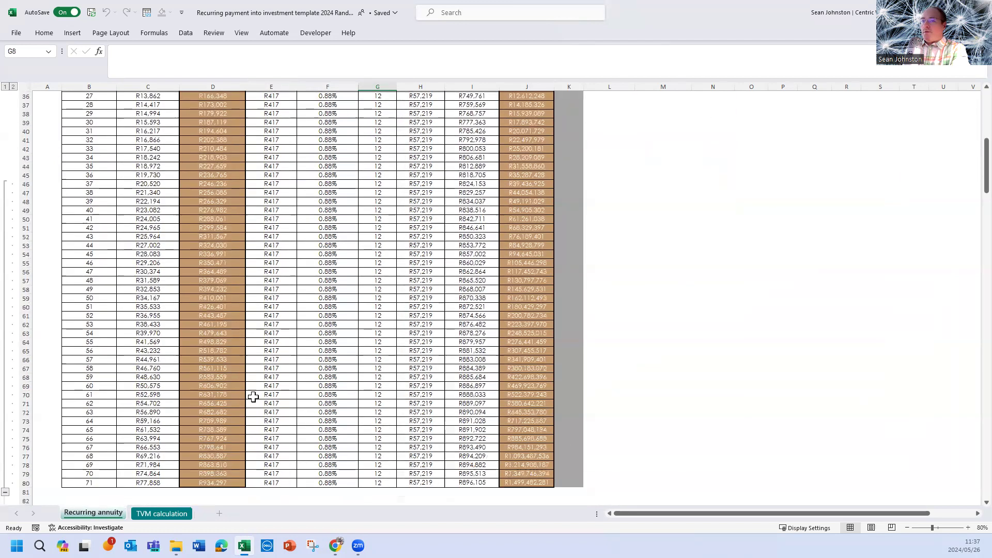
{"action": "scroll", "coordinate": [255, 394], "scroll_direction": "down", "scroll_amount": 5}
{"action": "scroll", "coordinate": [554, 409], "scroll_direction": "down", "scroll_amount": 10}
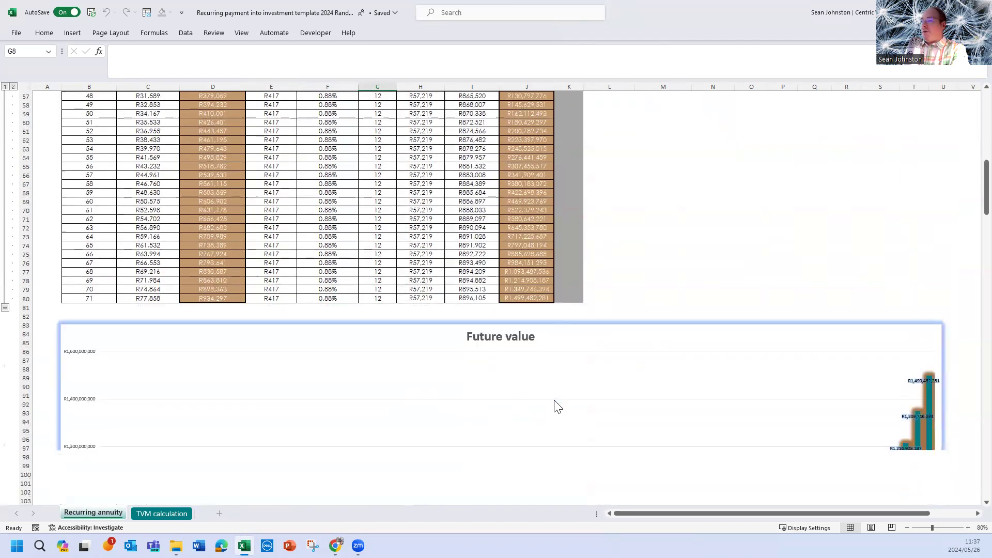
{"action": "scroll", "coordinate": [716, 377], "scroll_direction": "down", "scroll_amount": 2}
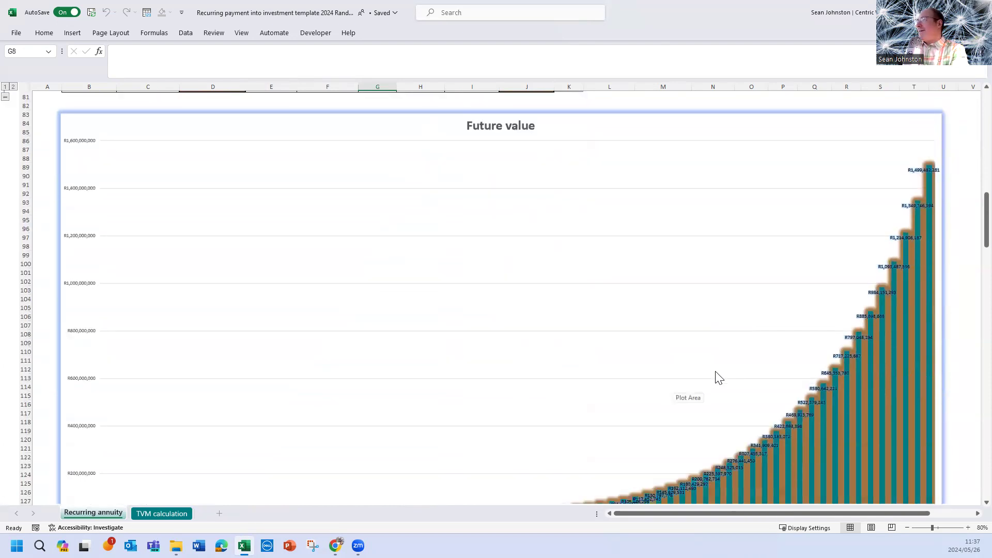
{"action": "scroll", "coordinate": [714, 377], "scroll_direction": "down", "scroll_amount": 3}
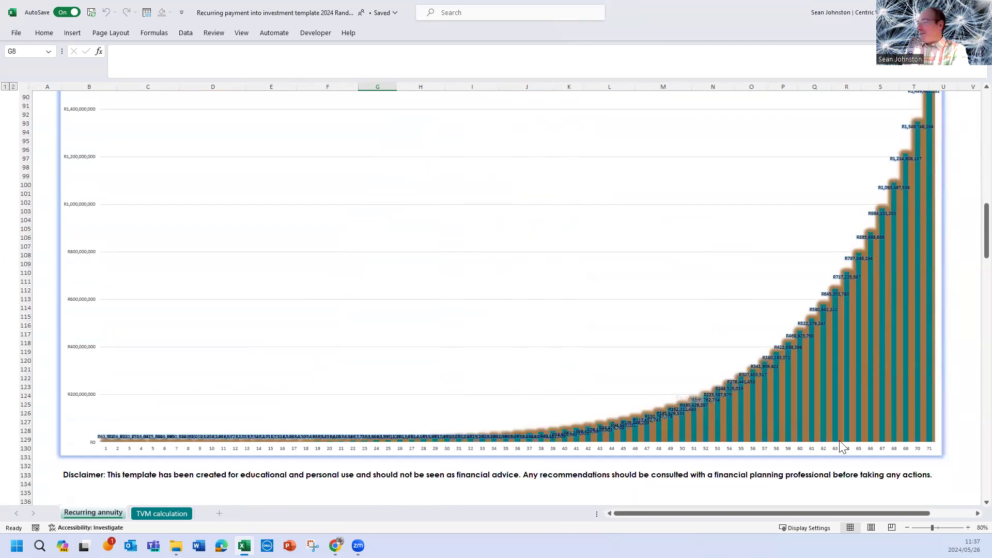
{"action": "scroll", "coordinate": [863, 429], "scroll_direction": "up", "scroll_amount": 1}
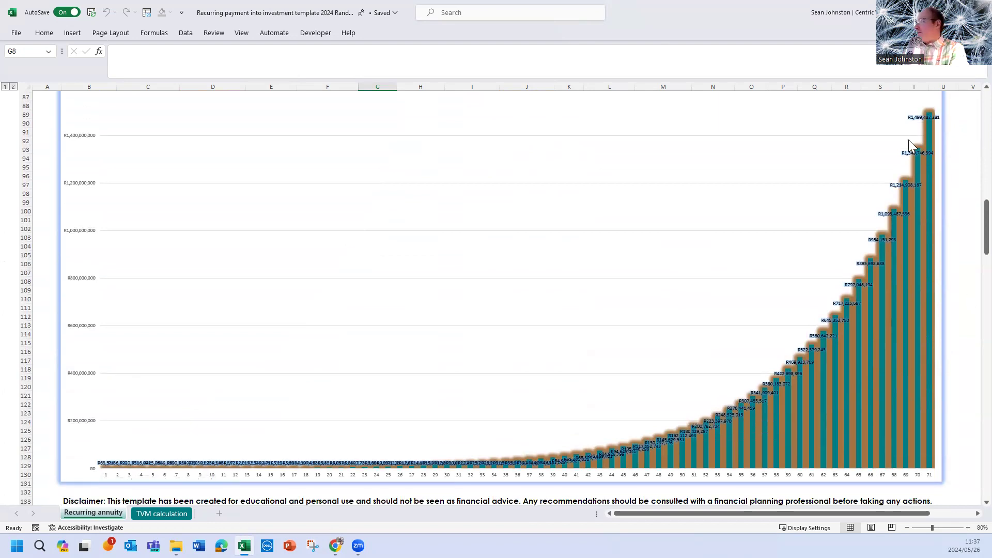
{"action": "scroll", "coordinate": [669, 279], "scroll_direction": "up", "scroll_amount": 3}
{"action": "scroll", "coordinate": [346, 331], "scroll_direction": "up", "scroll_amount": 7}
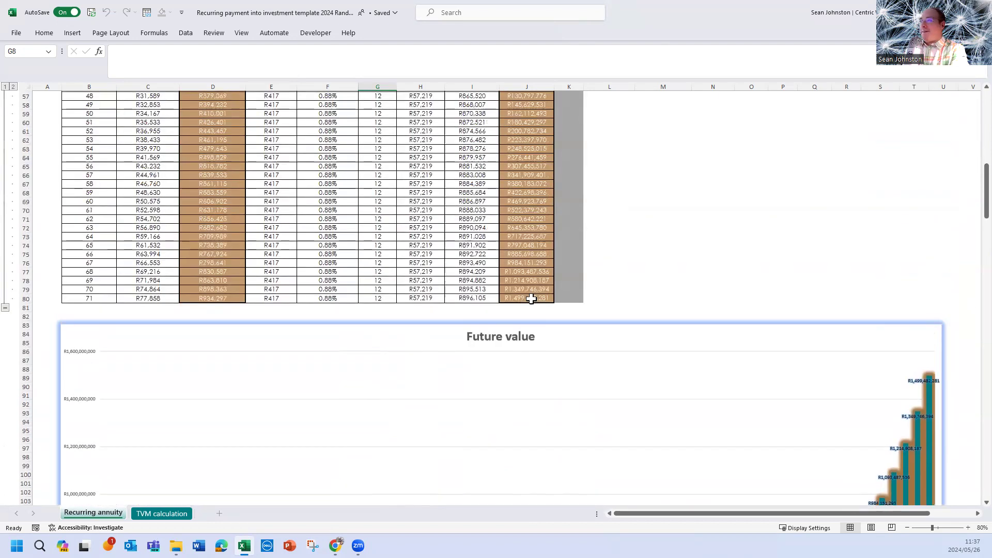
{"action": "left_click", "coordinate": [531, 299]}
{"action": "scroll", "coordinate": [641, 275], "scroll_direction": "up", "scroll_amount": 3}
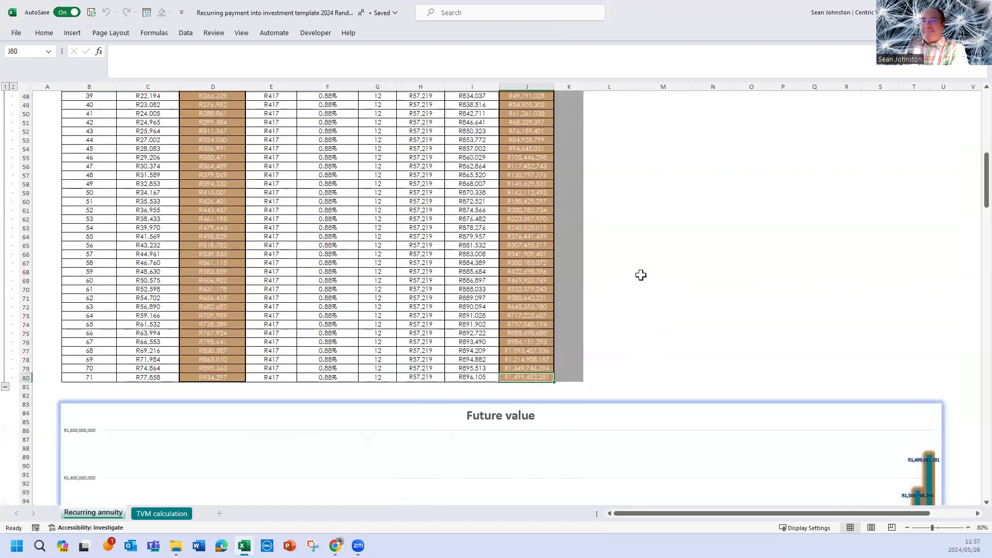
{"action": "scroll", "coordinate": [641, 275], "scroll_direction": "up", "scroll_amount": 8}
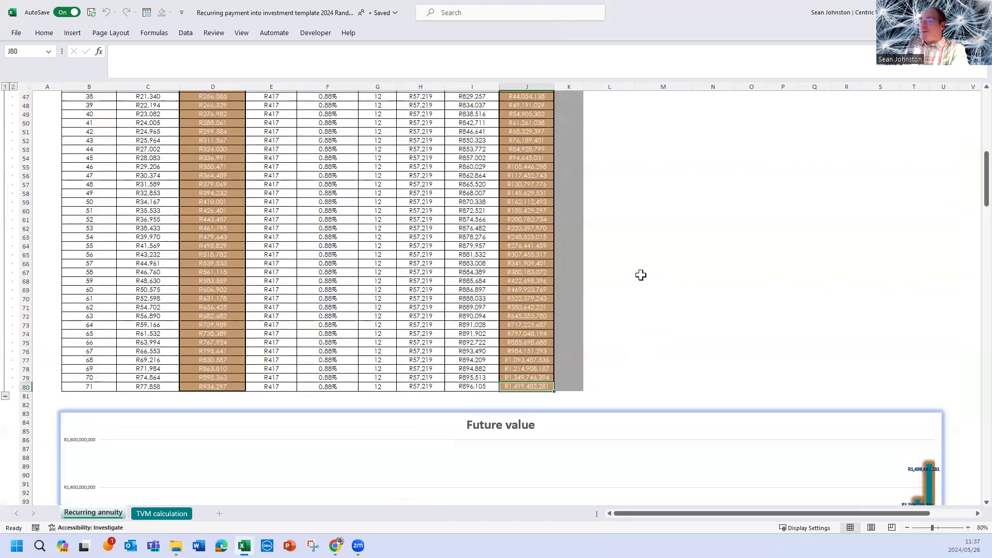
{"action": "scroll", "coordinate": [641, 275], "scroll_direction": "up", "scroll_amount": 8}
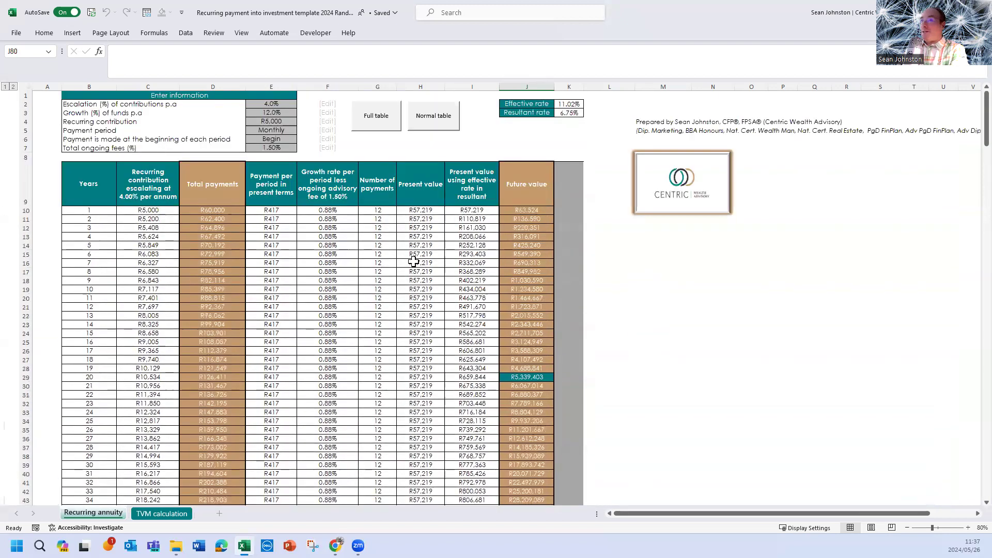
- Restore the normal table length and briefly check the TVM calculation sheet
{"action": "left_click", "coordinate": [439, 123]}
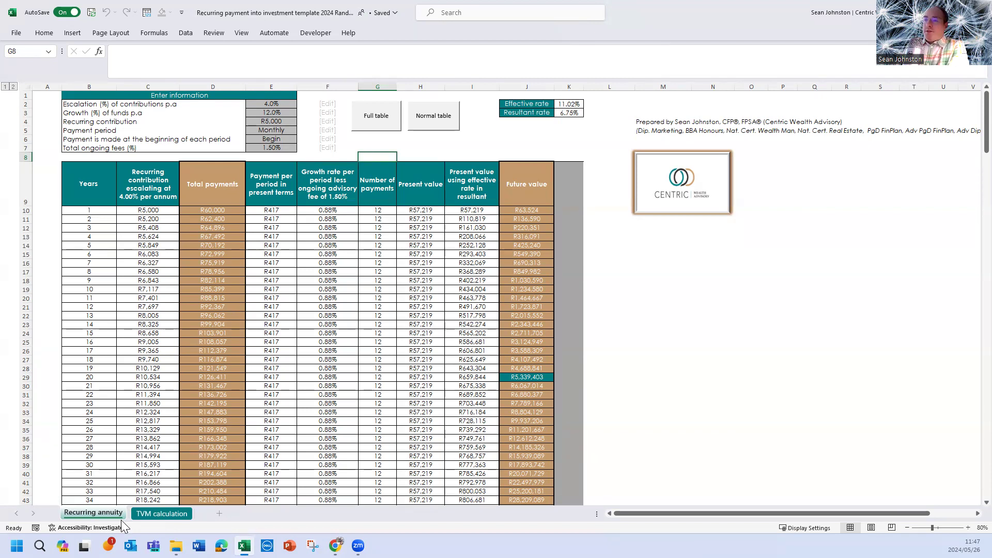
{"action": "left_click", "coordinate": [153, 510]}
{"action": "left_click", "coordinate": [94, 513]}
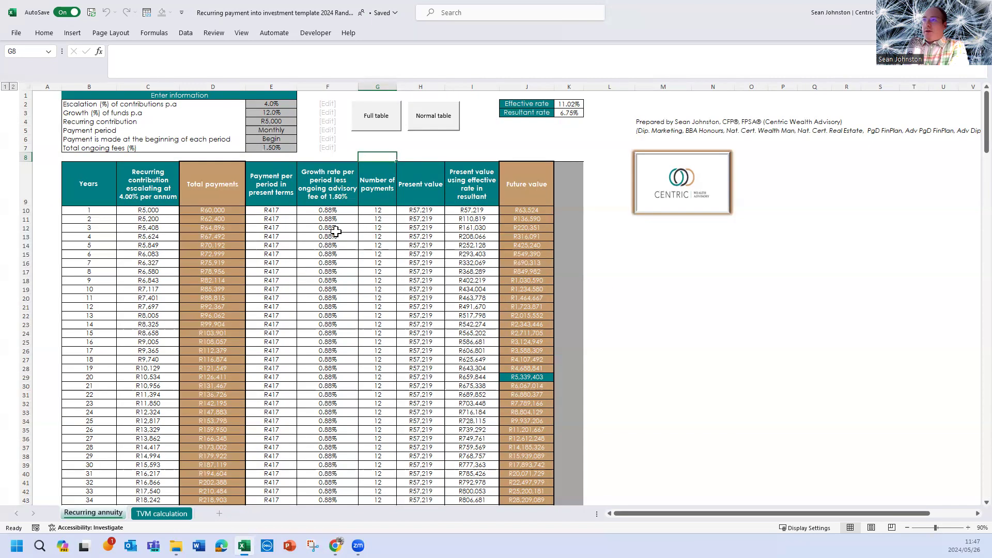
- View the available payment period options and compare the TVM calculation with the Recurring annuity table
{"action": "left_click", "coordinate": [273, 131]}
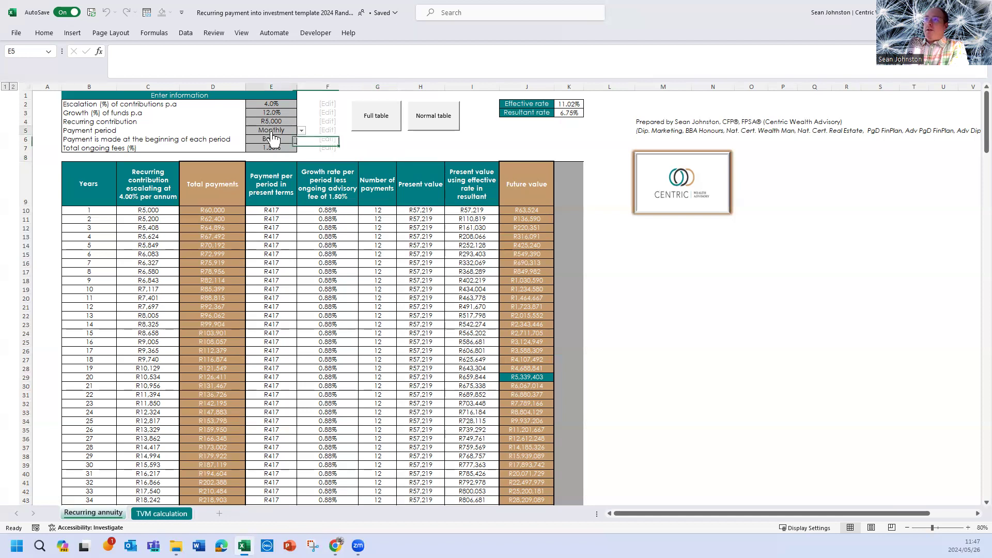
{"action": "left_click", "coordinate": [302, 131]}
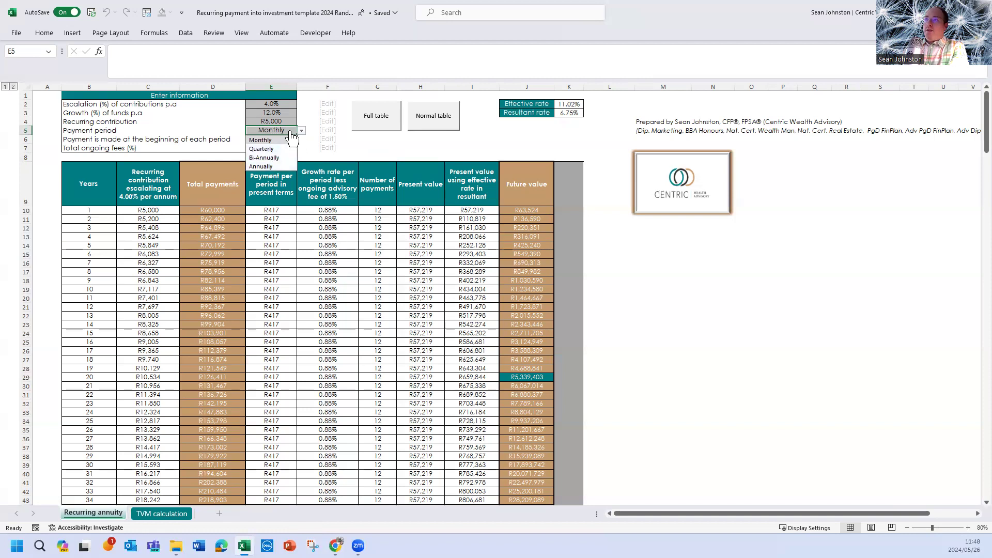
{"action": "left_click", "coordinate": [380, 148]}
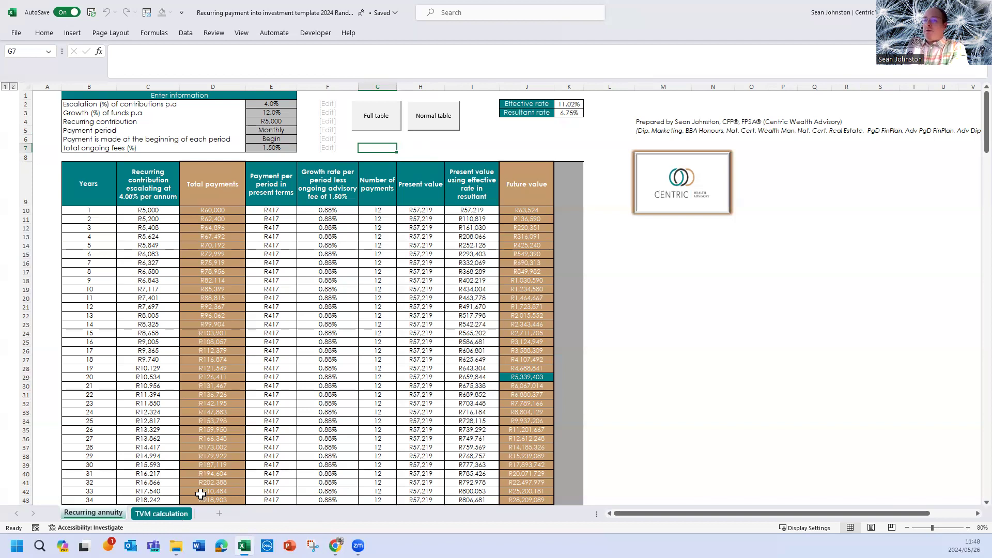
{"action": "left_click", "coordinate": [173, 514]}
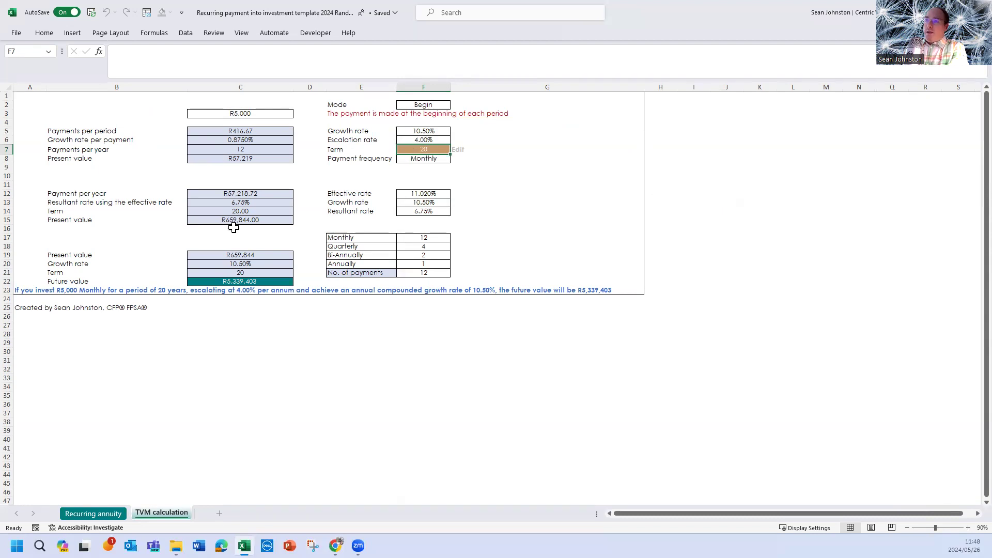
{"action": "left_click", "coordinate": [105, 516]}
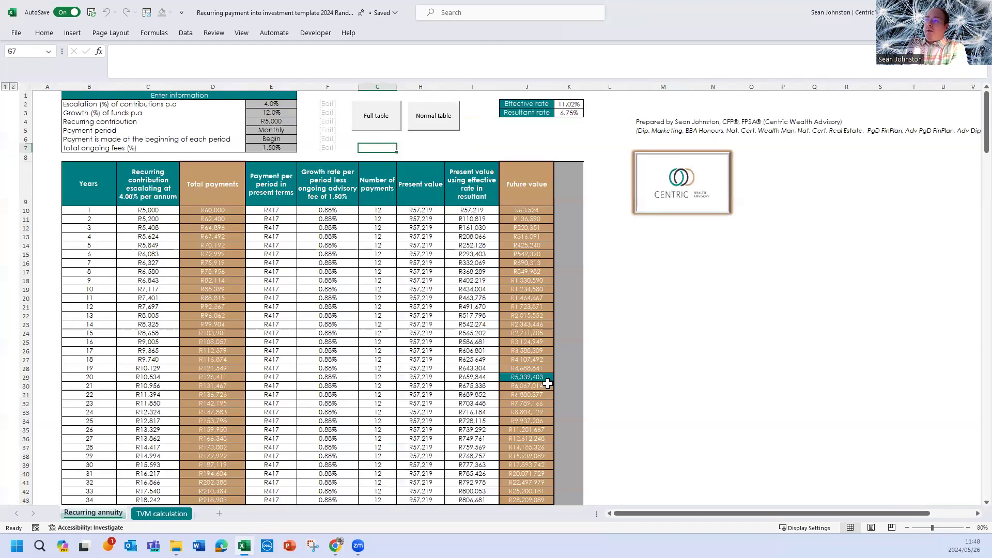